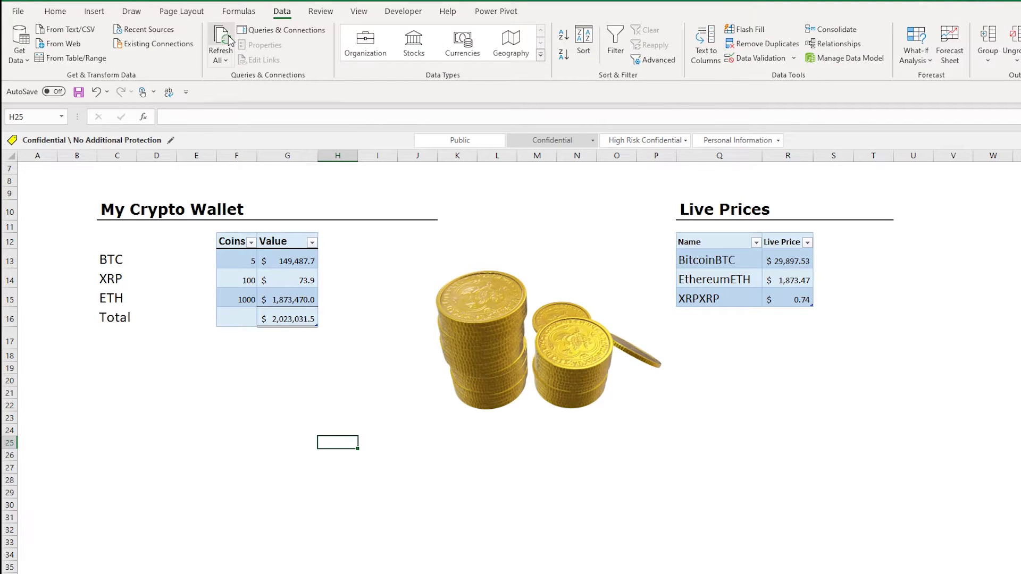
Refresh all workbook data so the crypto wallet total updates to 2,023,118.8.
{"action": "left_click", "coordinate": [228, 41]}
{"action": "left_click", "coordinate": [228, 41]}
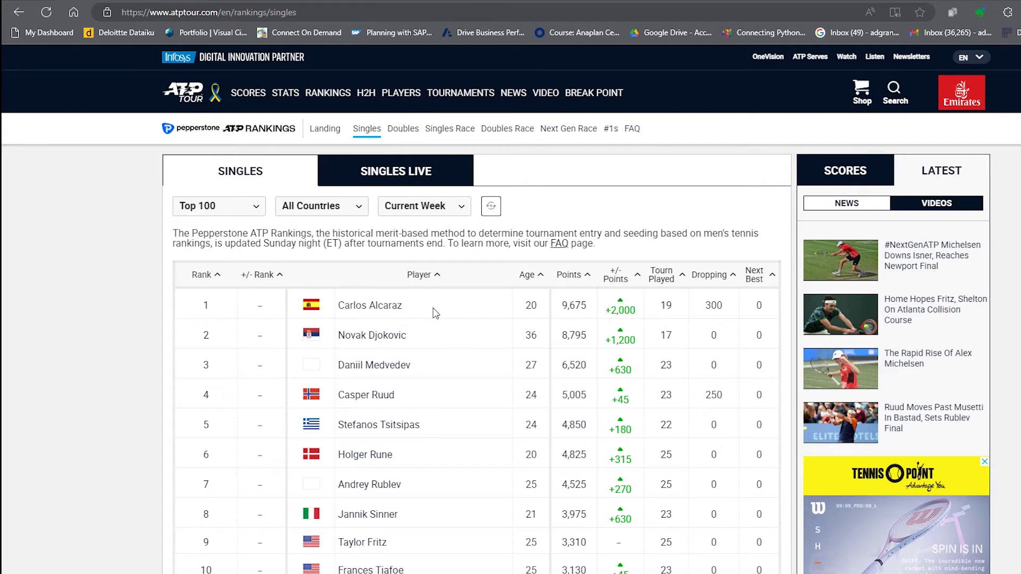
Copy the full web address of the ATP singles rankings page in Edge.
{"action": "scroll", "coordinate": [434, 312], "scroll_direction": "down", "scroll_amount": 15}
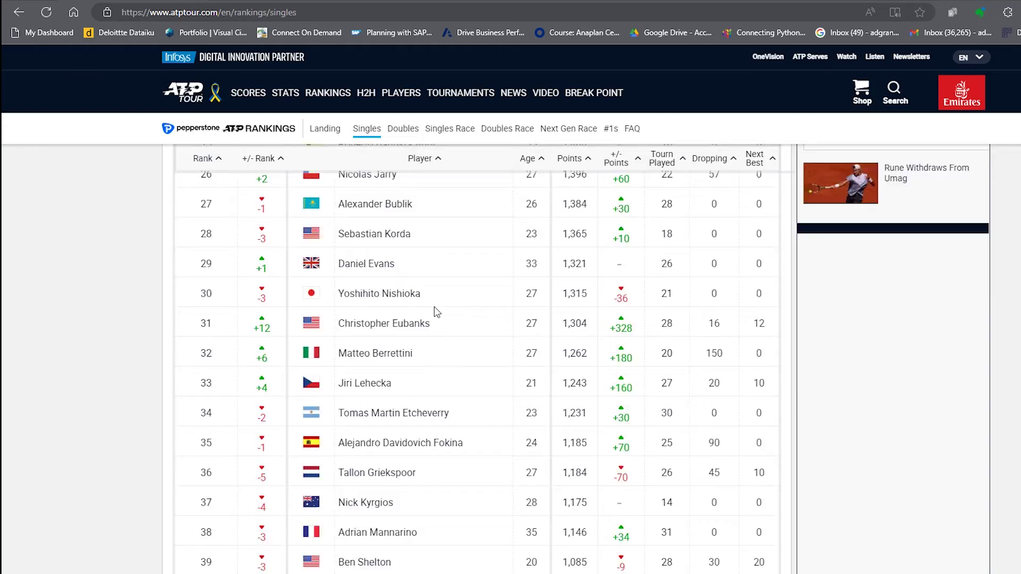
{"action": "scroll", "coordinate": [436, 311], "scroll_direction": "down", "scroll_amount": 20}
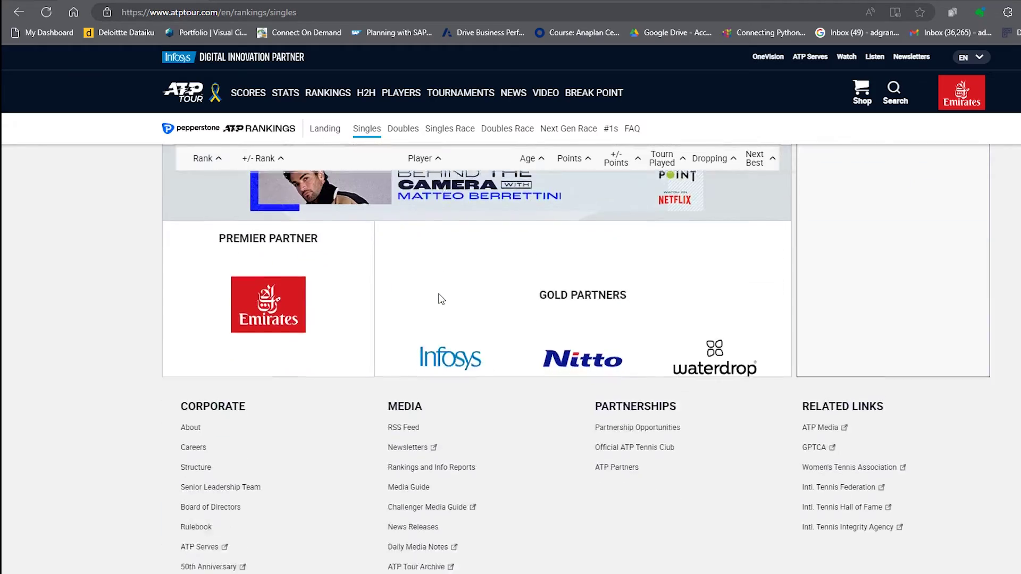
{"action": "scroll", "coordinate": [441, 299], "scroll_direction": "up", "scroll_amount": 20}
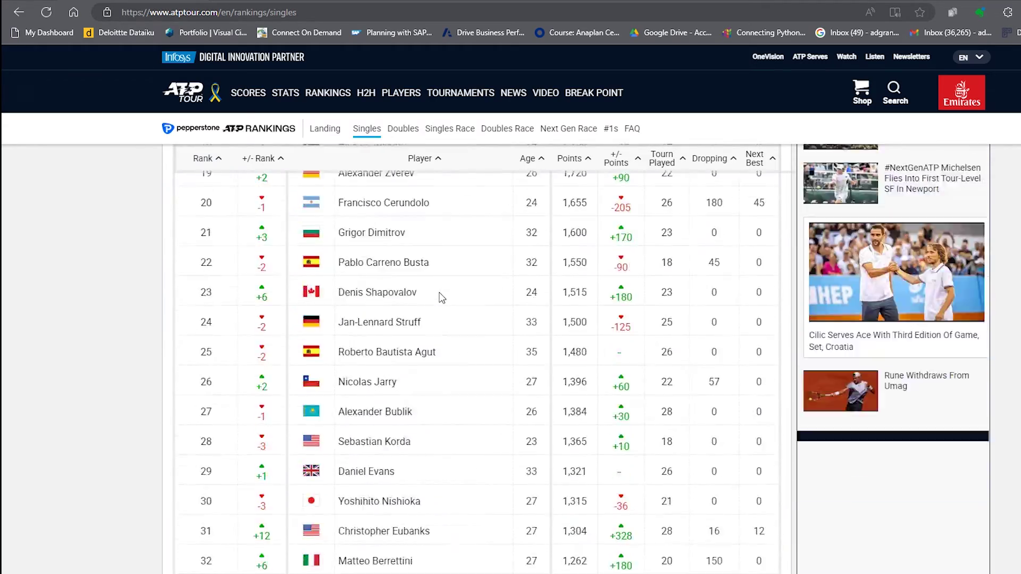
{"action": "scroll", "coordinate": [441, 299], "scroll_direction": "up", "scroll_amount": 12}
{"action": "double_click", "coordinate": [281, 14]}
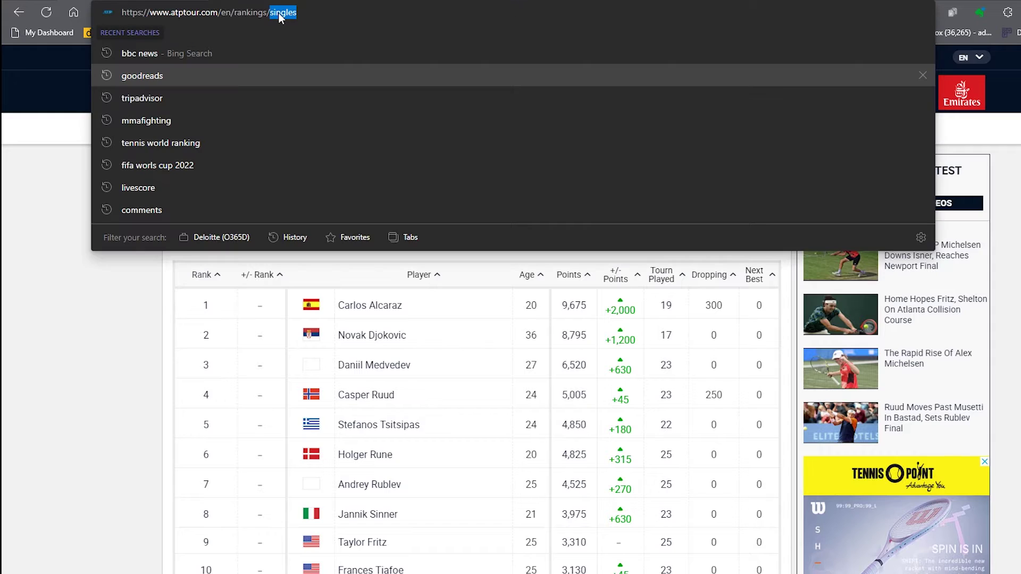
{"action": "triple_click", "coordinate": [279, 14]}
{"action": "right_click", "coordinate": [279, 16]}
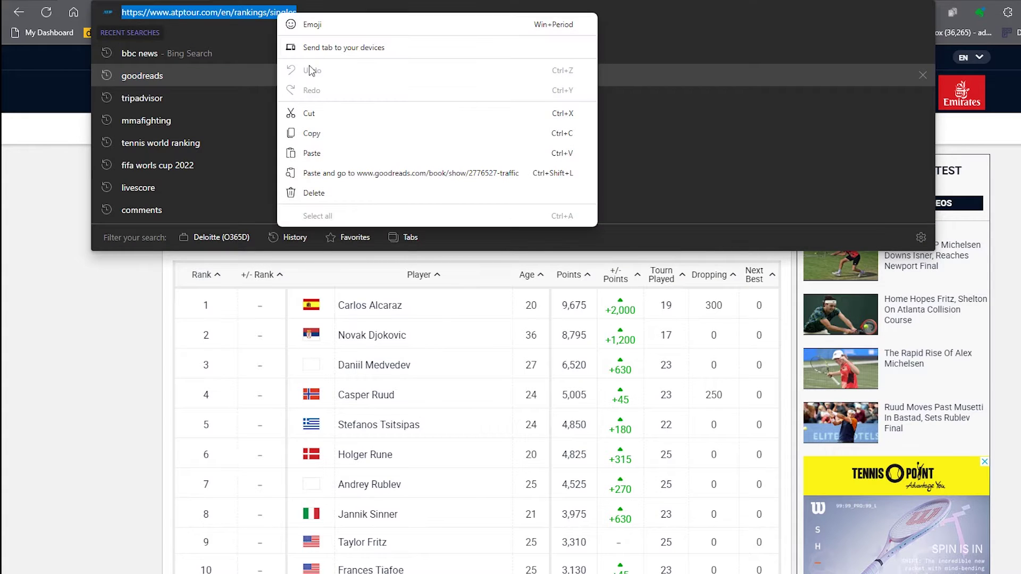
{"action": "left_click", "coordinate": [308, 131]}
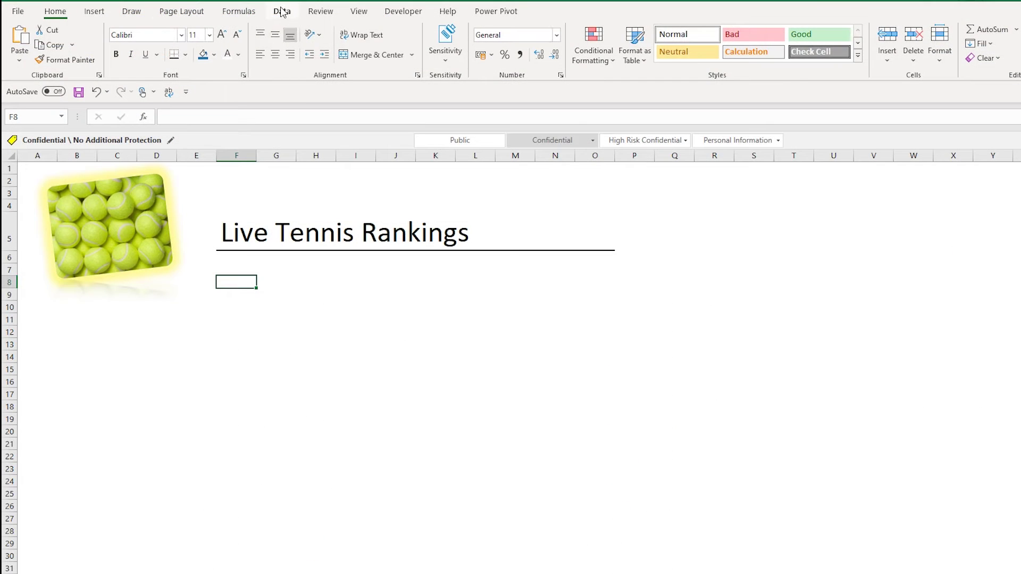
Start a From Web import using the pasted ATP rankings address.
{"action": "left_click", "coordinate": [282, 11]}
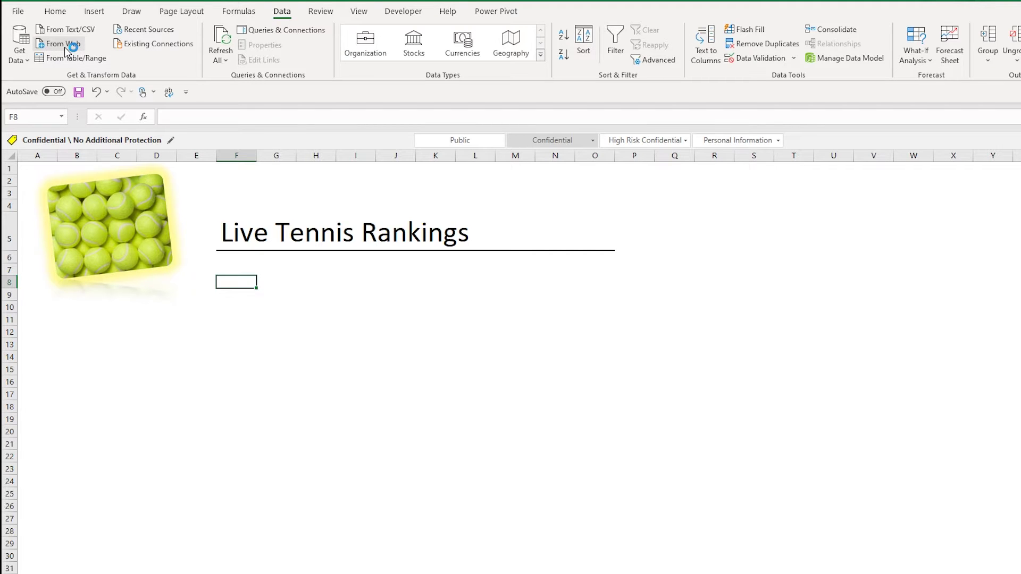
{"action": "left_click", "coordinate": [66, 49]}
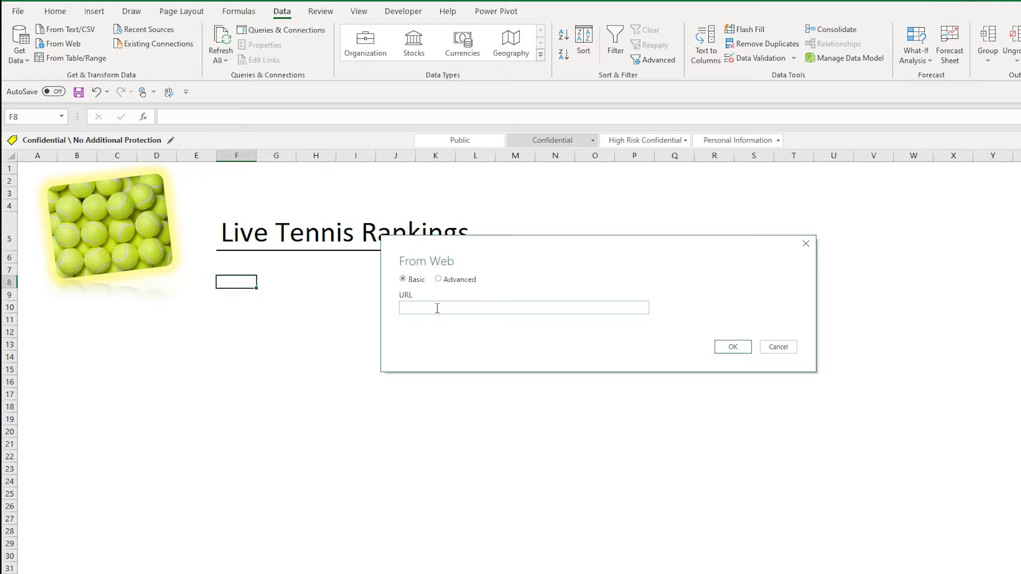
{"action": "key", "text": "ctrl+v"}
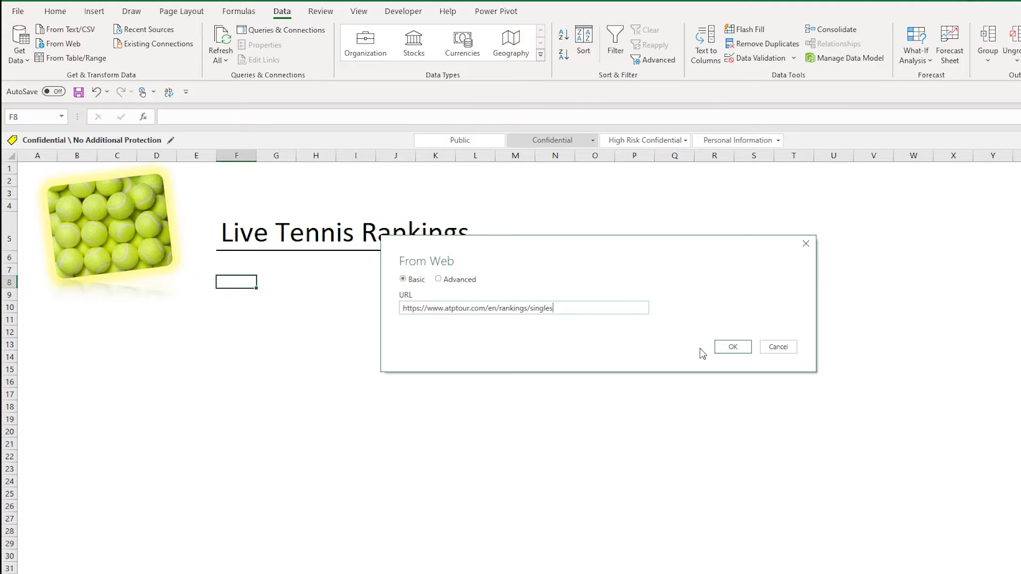
{"action": "left_click", "coordinate": [733, 348]}
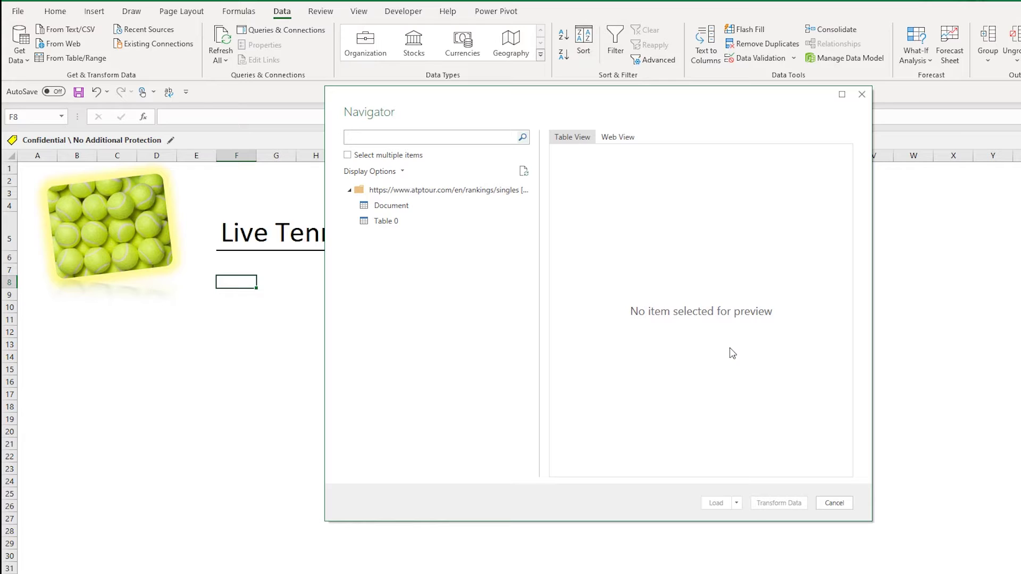
Preview Table 0 in the Navigator and open it in the Power Query Editor.
{"action": "left_click", "coordinate": [395, 210]}
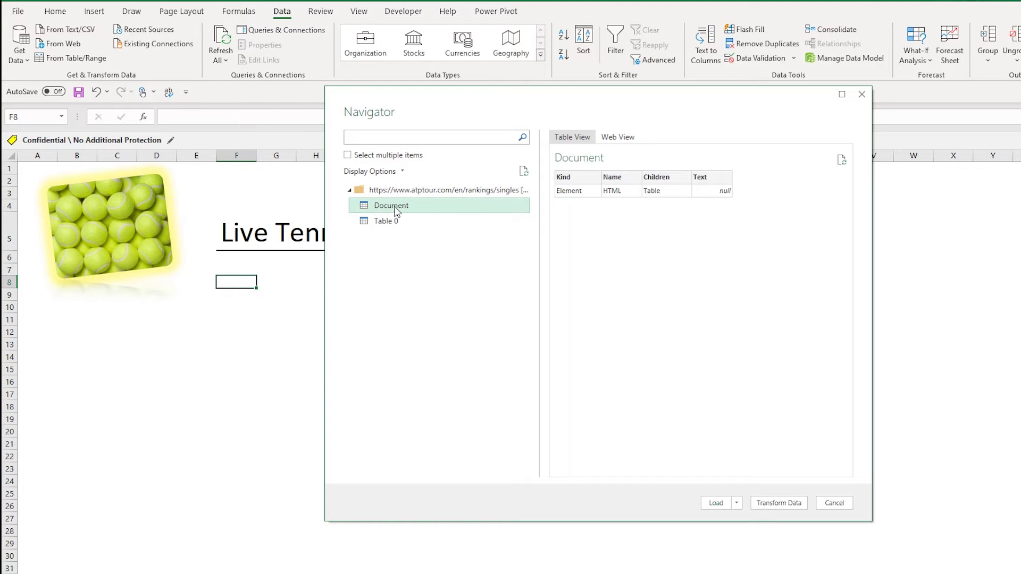
{"action": "left_click", "coordinate": [393, 222]}
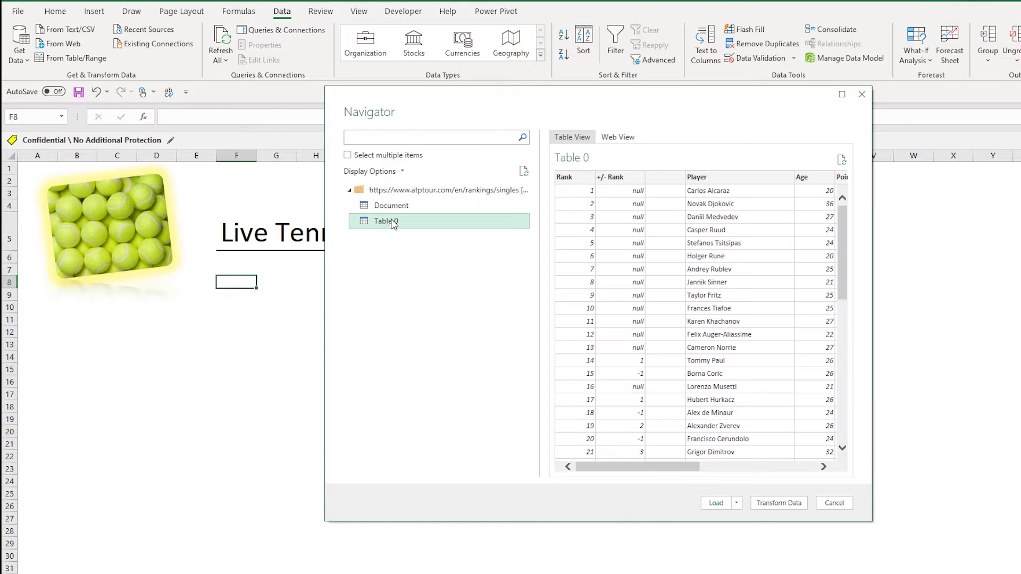
{"action": "left_click", "coordinate": [626, 138]}
{"action": "scroll", "coordinate": [659, 251], "scroll_direction": "up", "scroll_amount": 6}
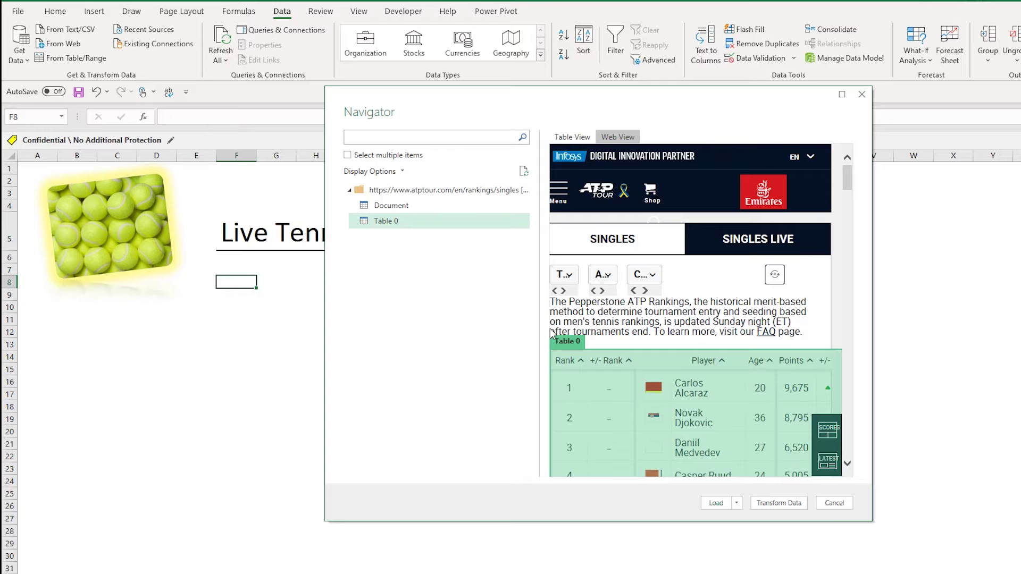
{"action": "left_click", "coordinate": [572, 137]}
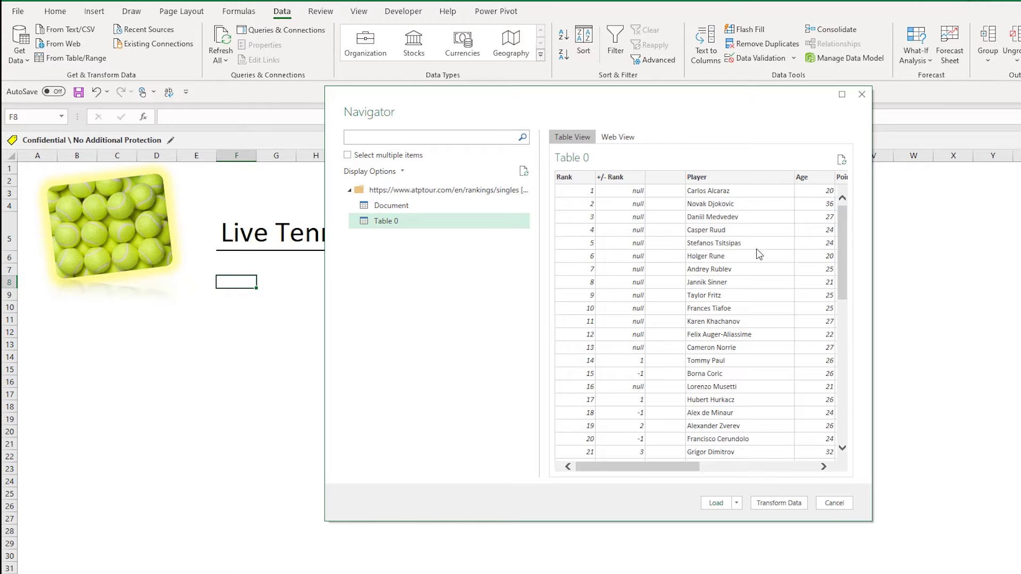
{"action": "left_click", "coordinate": [737, 503]}
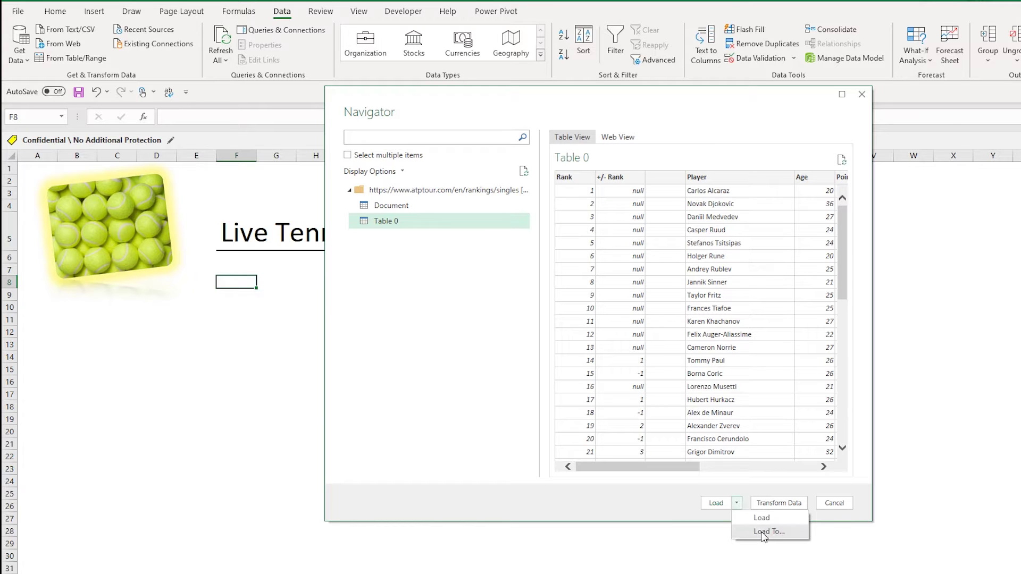
{"action": "left_click", "coordinate": [779, 503]}
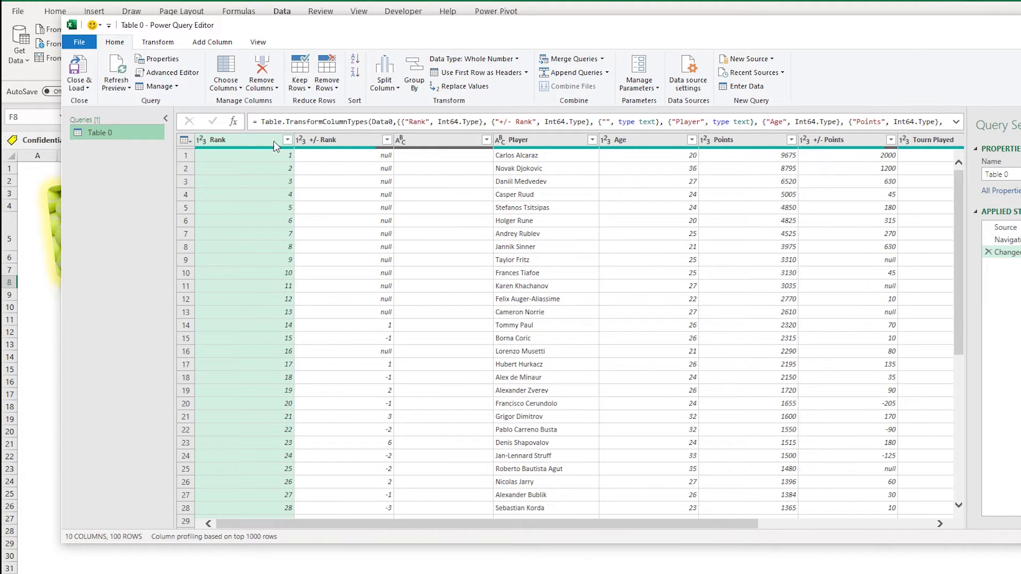
Keep only the Rank, Player and Points columns, then choose Close & Load To.
{"action": "left_click", "coordinate": [532, 140], "text": "ctrl"}
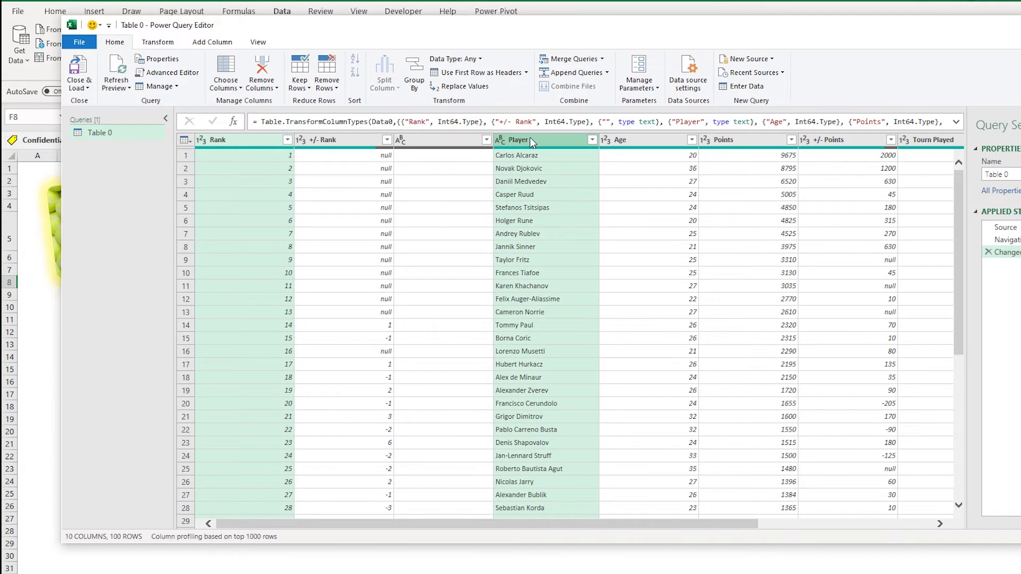
{"action": "left_click", "coordinate": [720, 140], "text": "ctrl"}
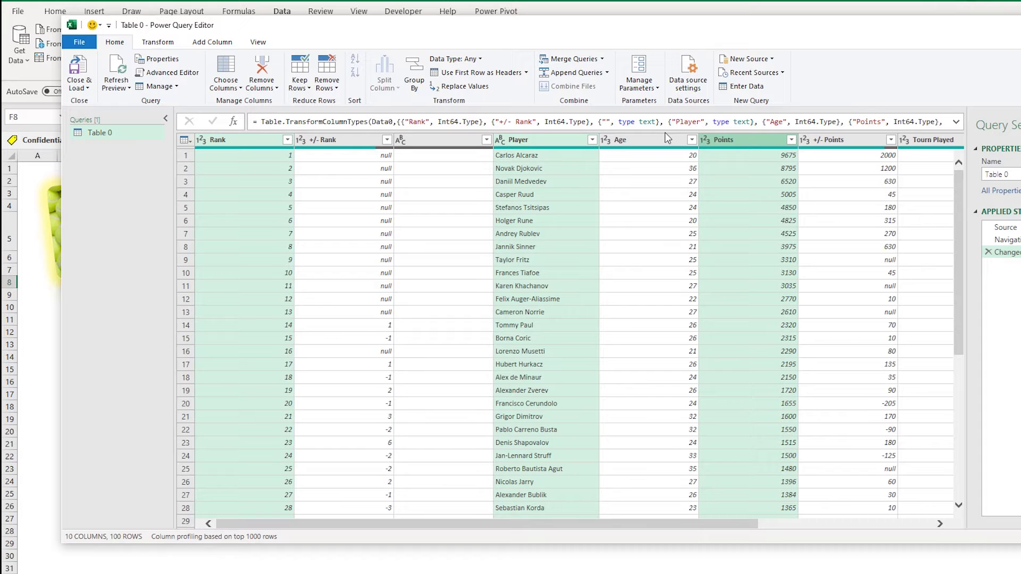
{"action": "left_click", "coordinate": [276, 87]}
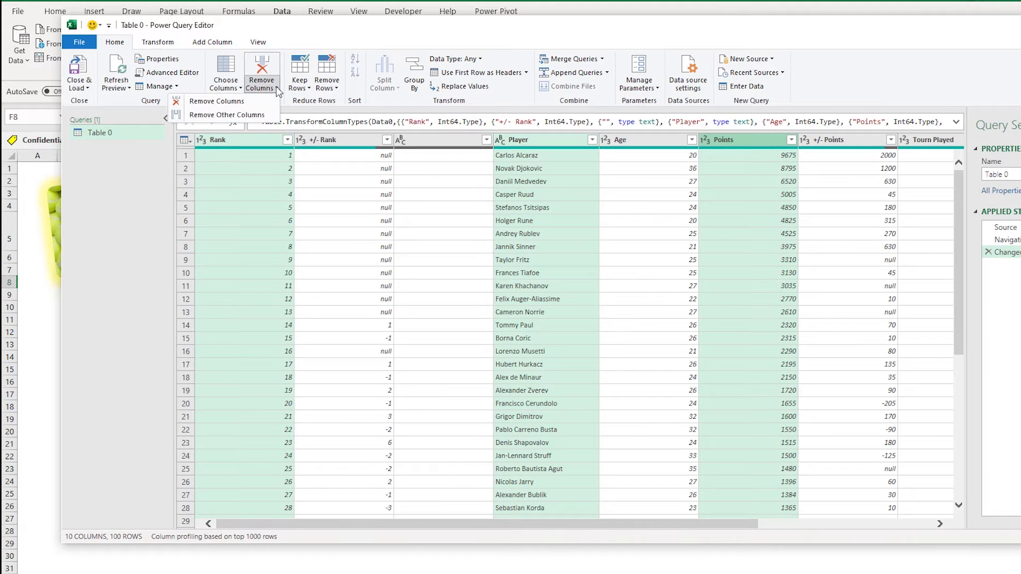
{"action": "left_click", "coordinate": [266, 115]}
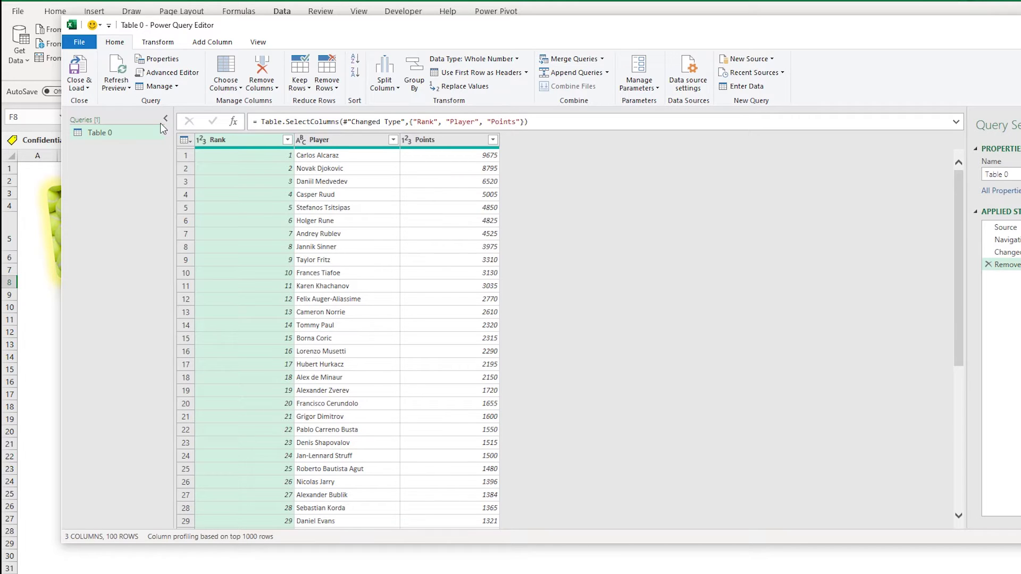
{"action": "left_click", "coordinate": [87, 88]}
{"action": "left_click", "coordinate": [99, 114]}
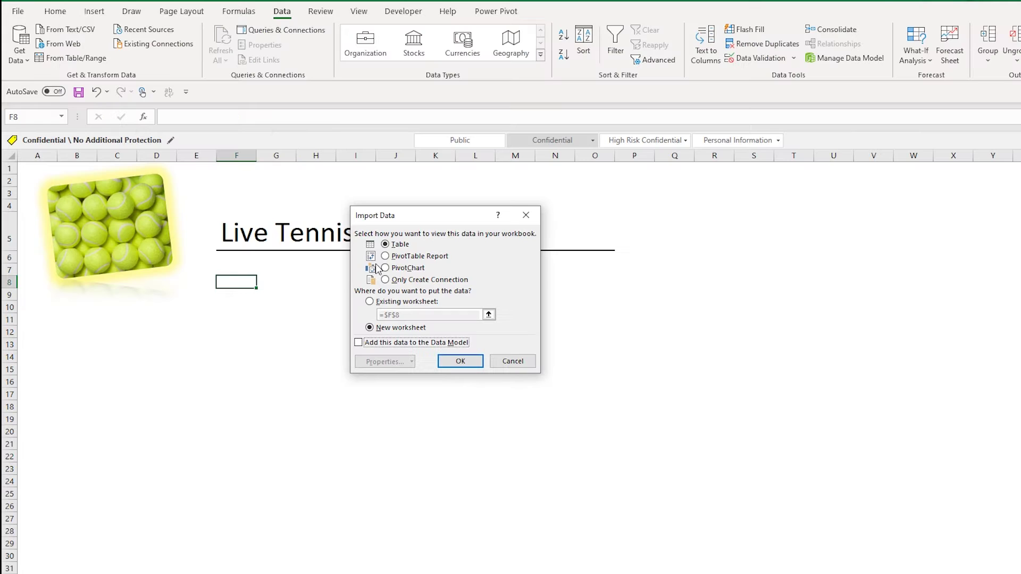
Load the rankings table at cell F8, give it a grey Medium style, and narrow column F.
{"action": "left_click", "coordinate": [369, 302]}
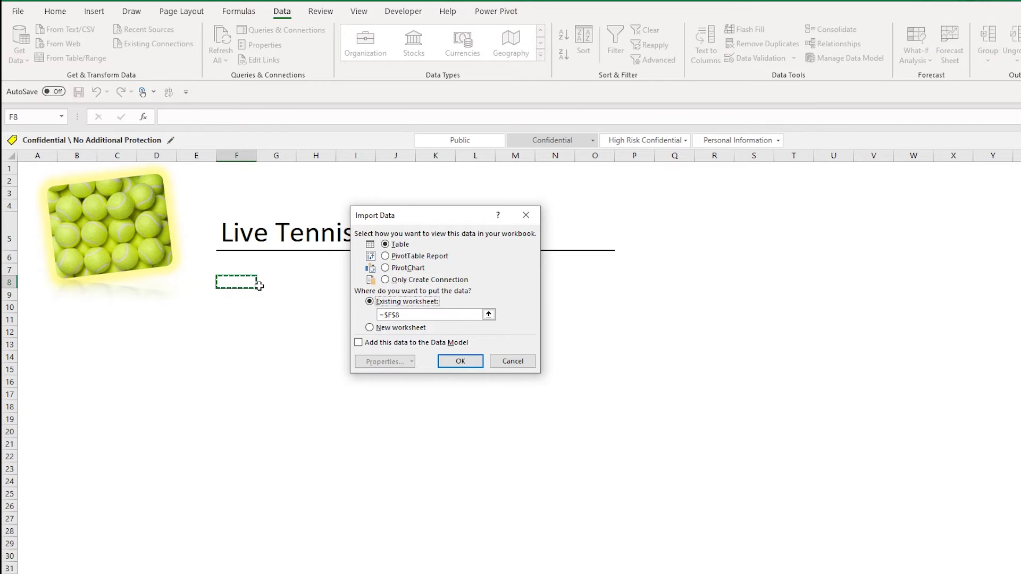
{"action": "left_click", "coordinate": [460, 360]}
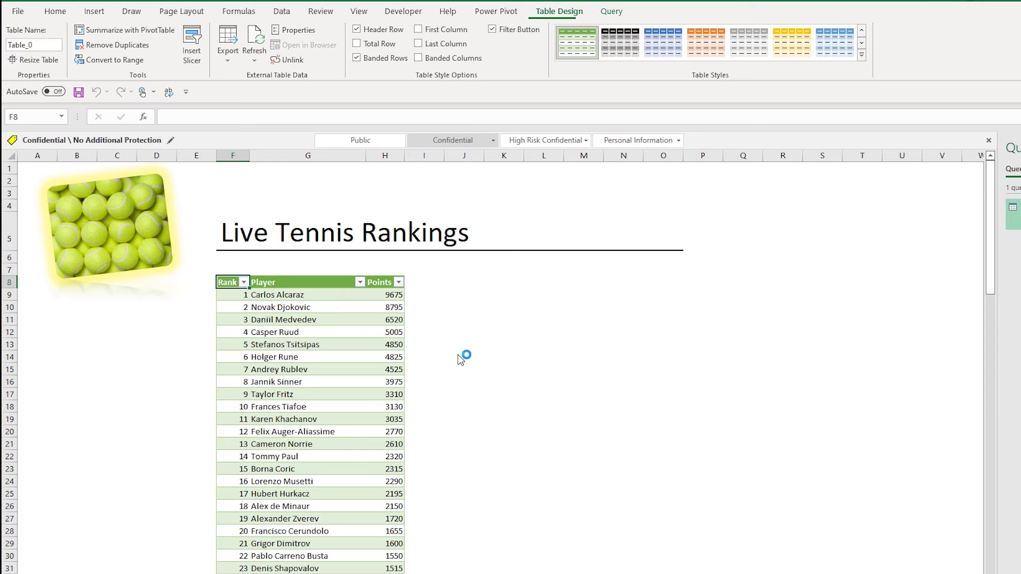
{"action": "left_click", "coordinate": [863, 57]}
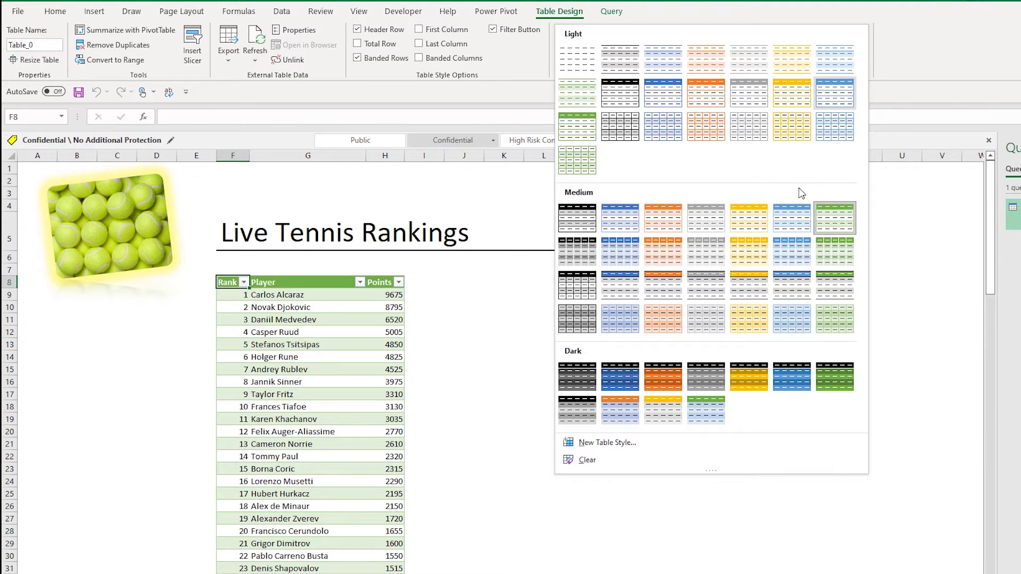
{"action": "left_click", "coordinate": [705, 226]}
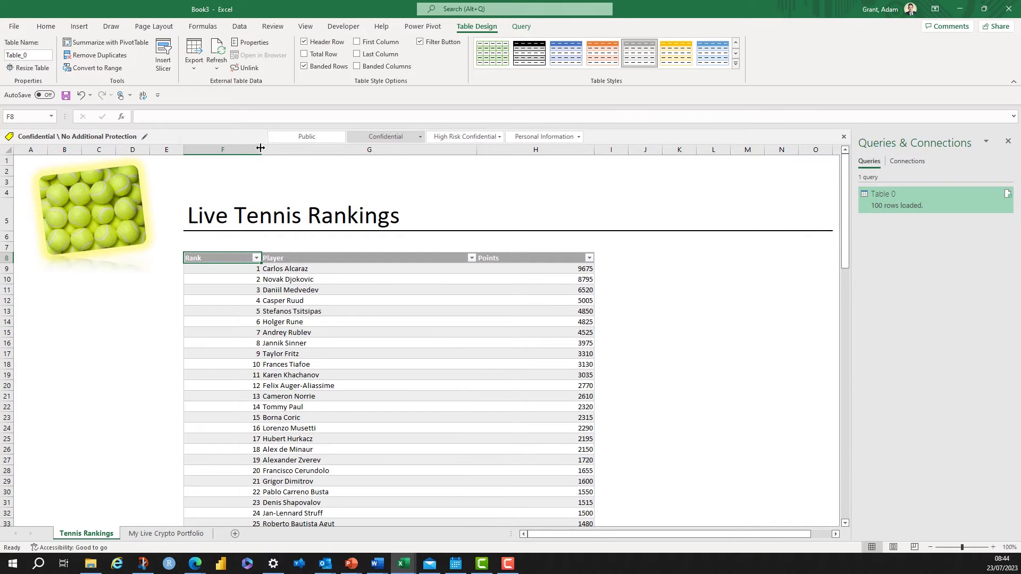
{"action": "left_click_drag", "start_coordinate": [261, 148], "coordinate": [231, 149]}
{"action": "left_click", "coordinate": [643, 331]}
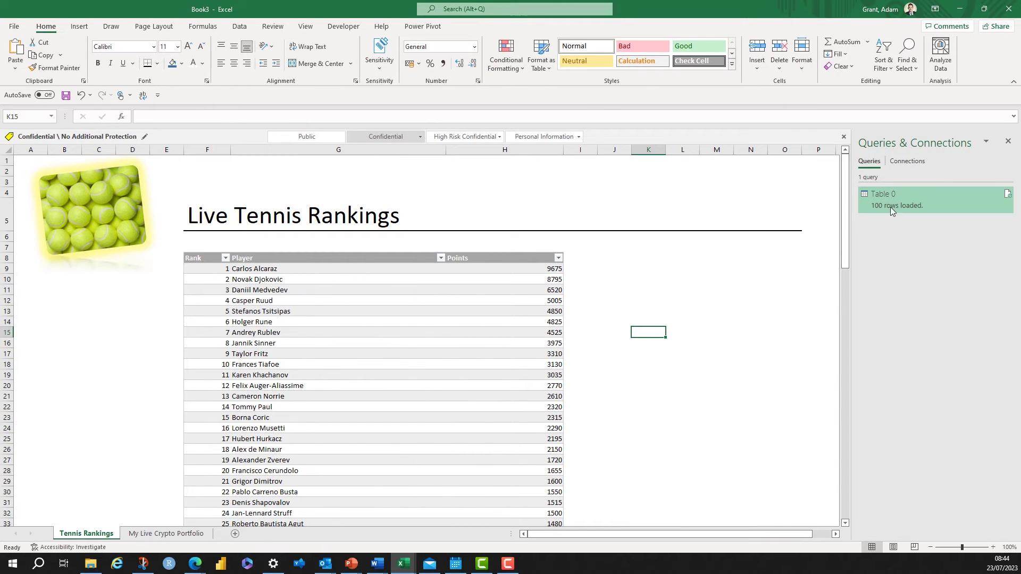
Filter the query's Rank column to ranks 1 through 10 and load it back to the sheet.
{"action": "mouse_move", "coordinate": [917, 200]}
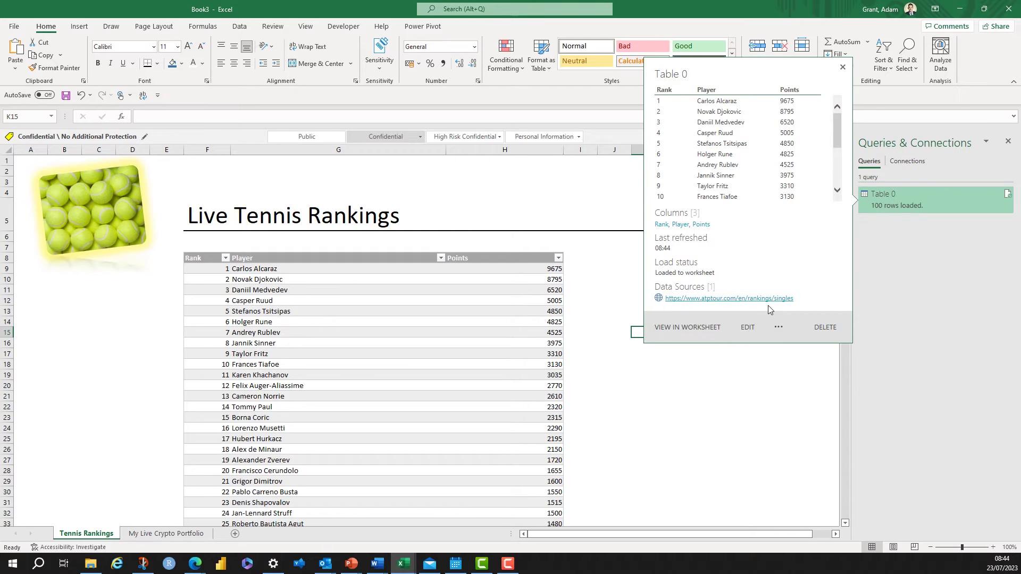
{"action": "left_click", "coordinate": [747, 329]}
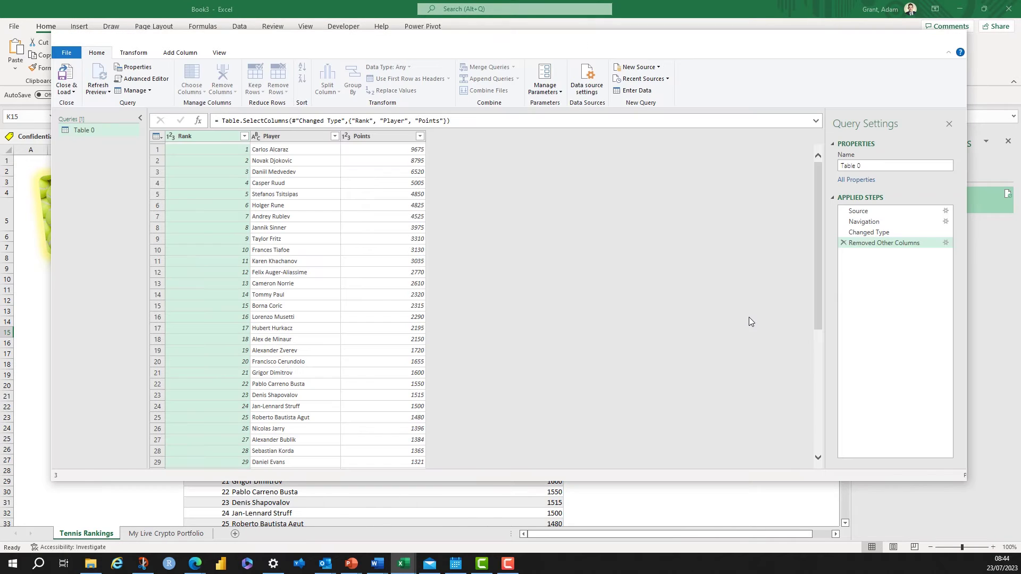
{"action": "left_click", "coordinate": [244, 136]}
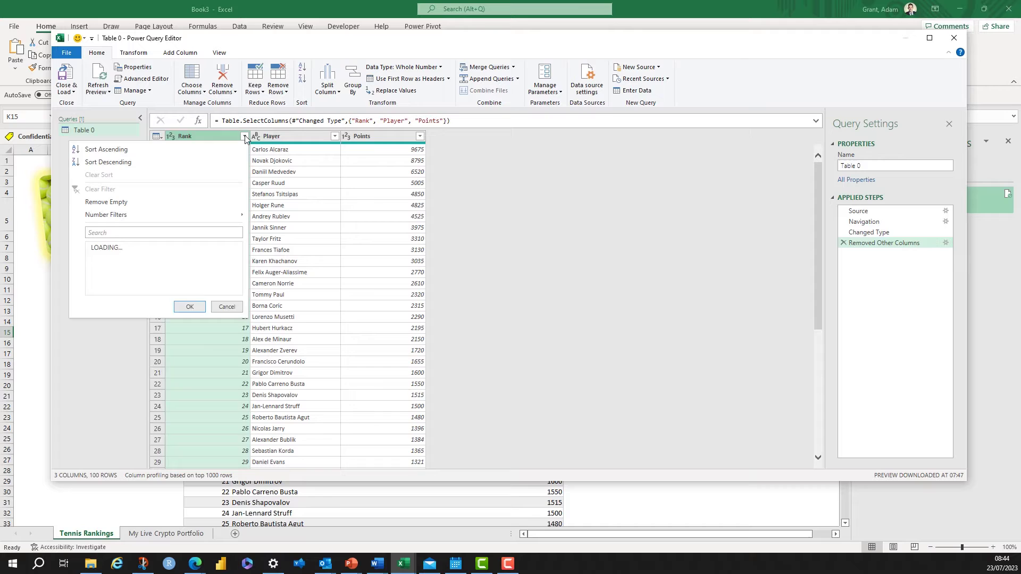
{"action": "left_click", "coordinate": [95, 248]}
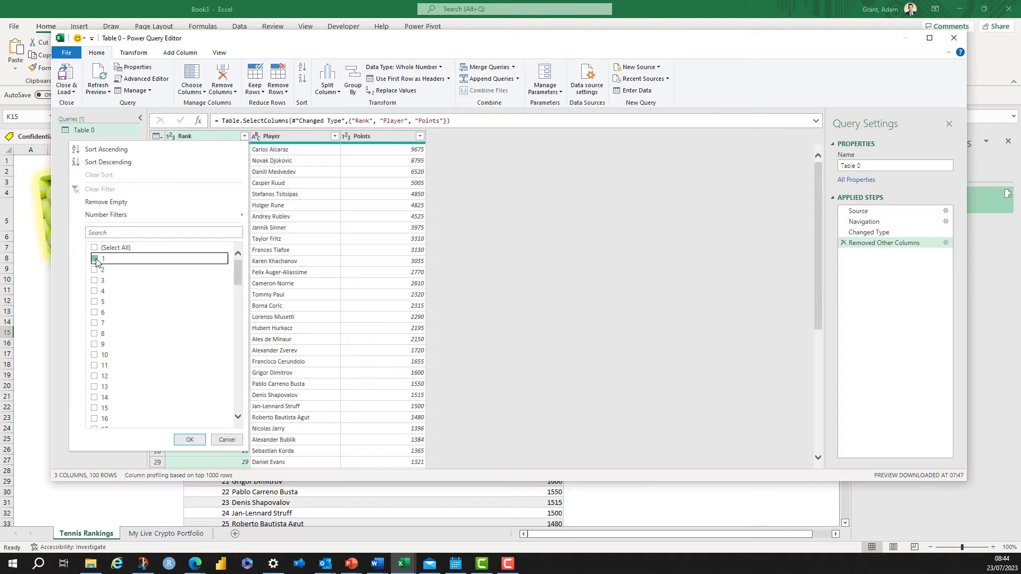
{"action": "left_click", "coordinate": [94, 258]}
{"action": "left_click", "coordinate": [94, 269]}
{"action": "left_click", "coordinate": [94, 280]}
{"action": "left_click", "coordinate": [95, 290]}
{"action": "left_click", "coordinate": [94, 301]}
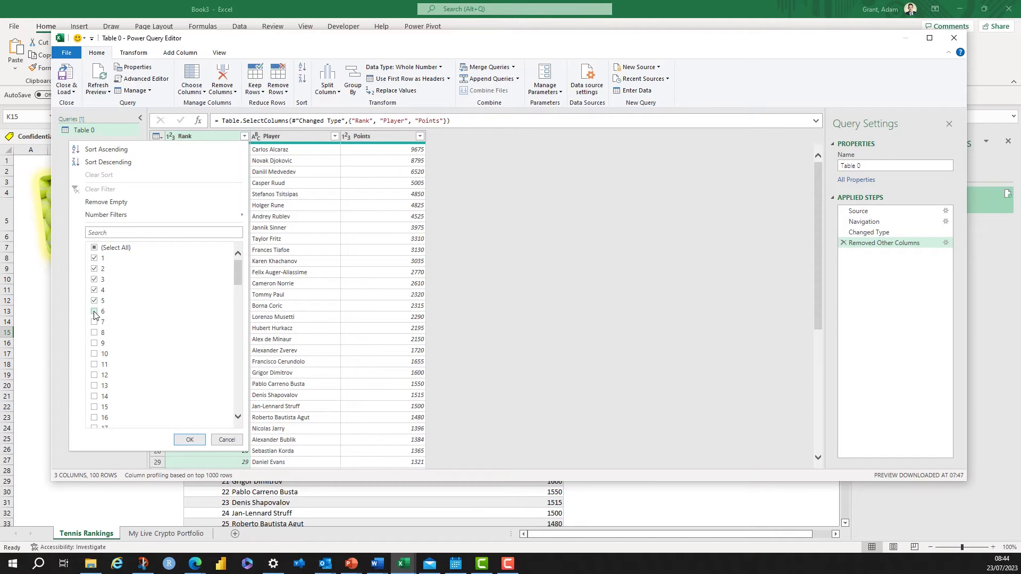
{"action": "left_click", "coordinate": [94, 312]}
{"action": "left_click", "coordinate": [94, 323]}
{"action": "left_click", "coordinate": [94, 332]}
{"action": "left_click", "coordinate": [94, 344]}
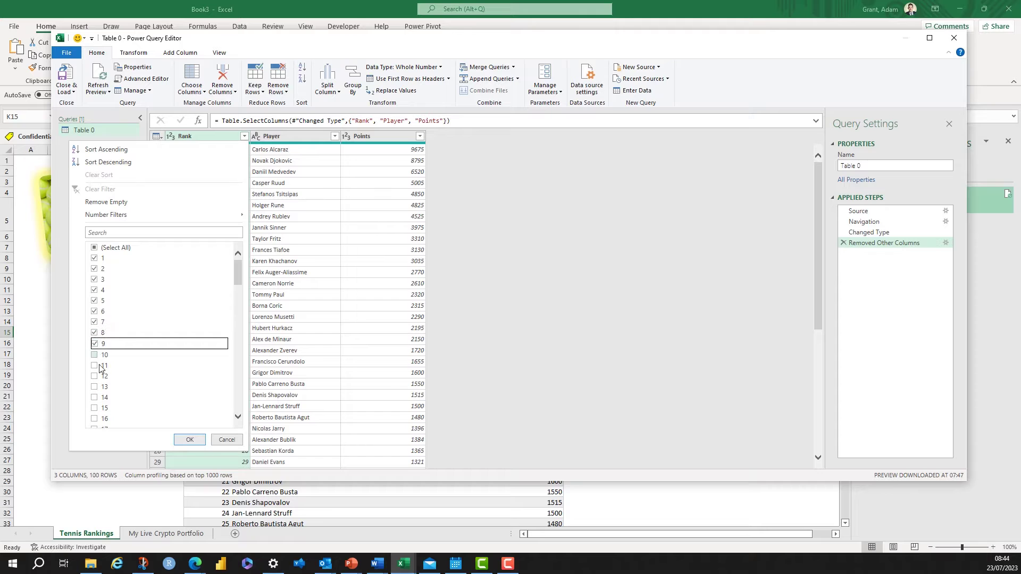
{"action": "left_click", "coordinate": [94, 355]}
{"action": "left_click", "coordinate": [190, 440]}
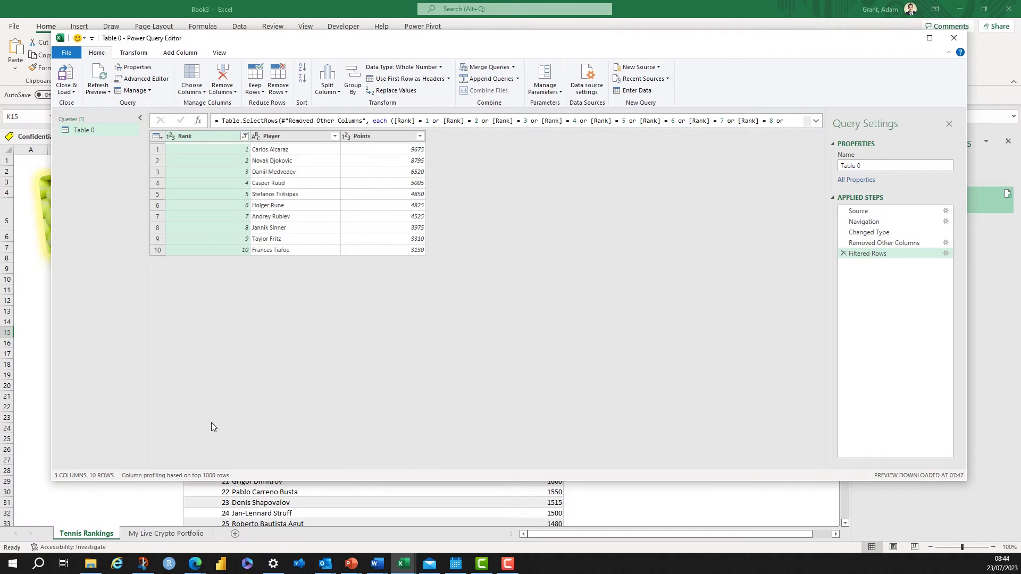
{"action": "left_click", "coordinate": [817, 122]}
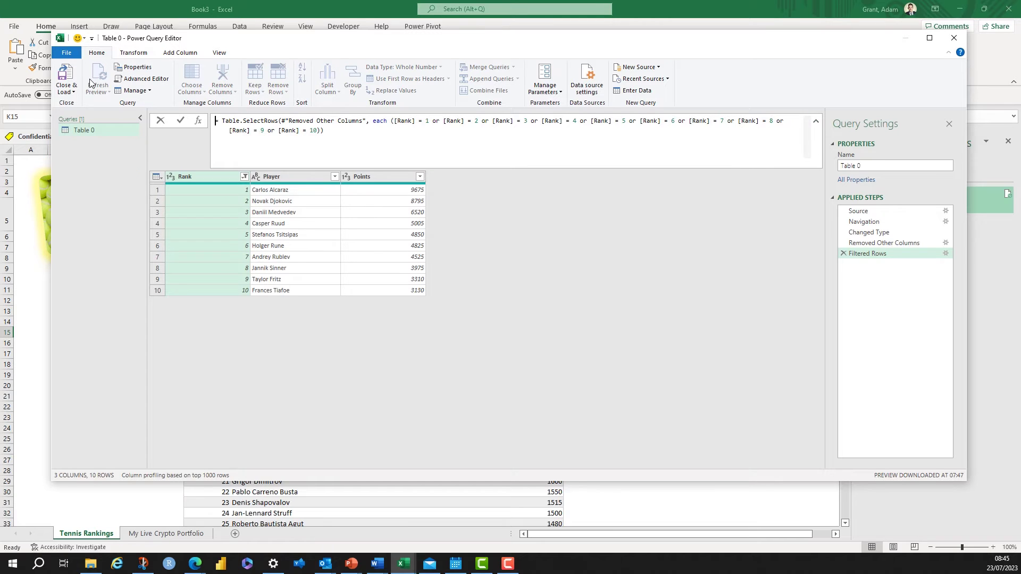
{"action": "left_click", "coordinate": [66, 74]}
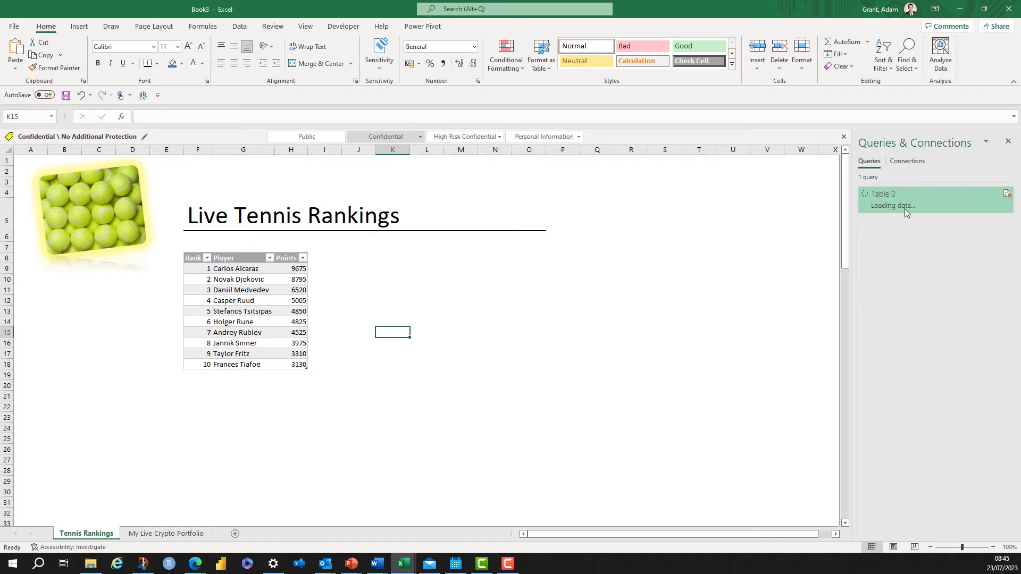
Turn off Adjust column width in the rankings table's external data properties.
{"action": "left_click_drag", "start_coordinate": [194, 259], "coordinate": [298, 367]}
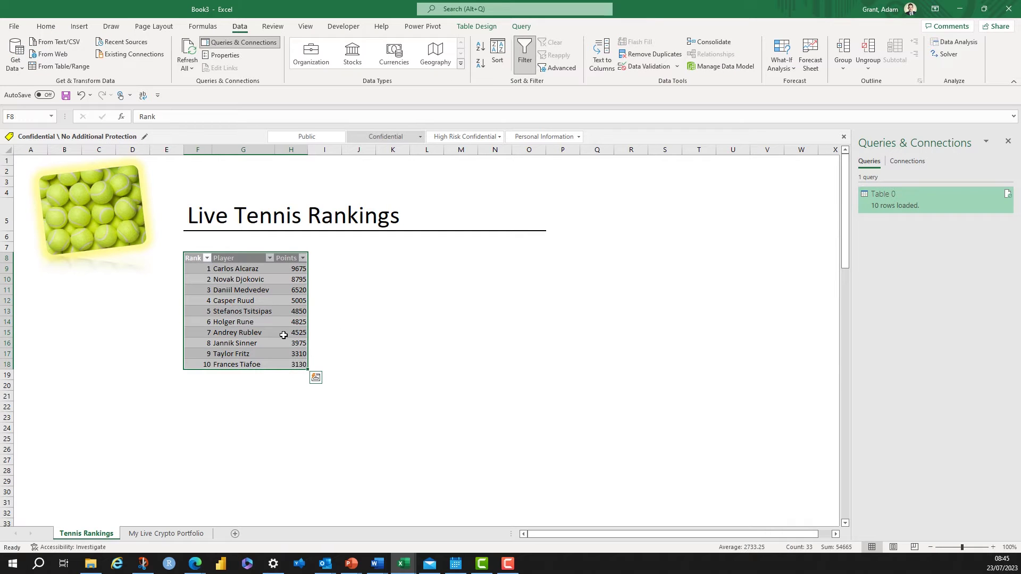
{"action": "left_click", "coordinate": [487, 28]}
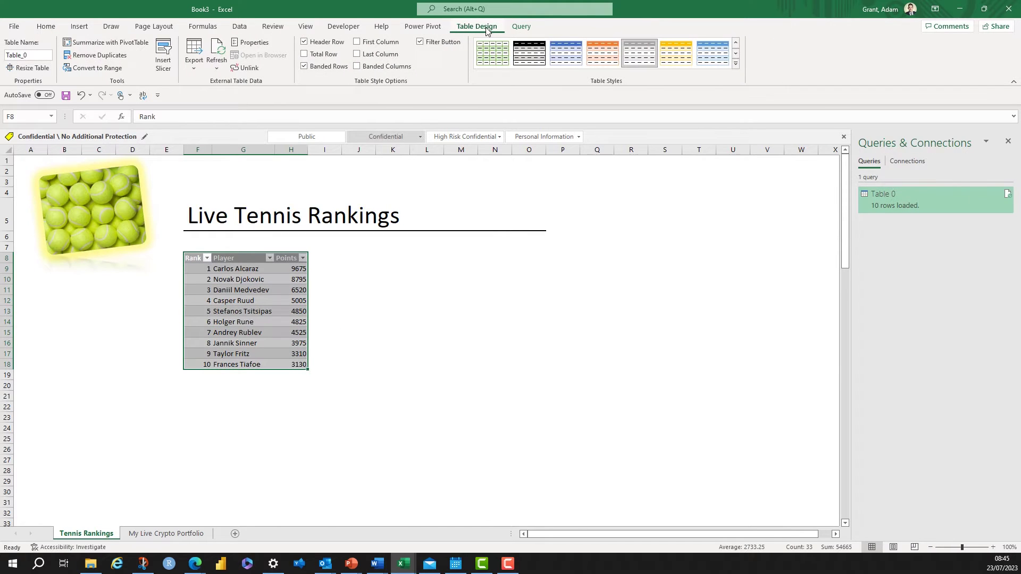
{"action": "left_click", "coordinate": [249, 43]}
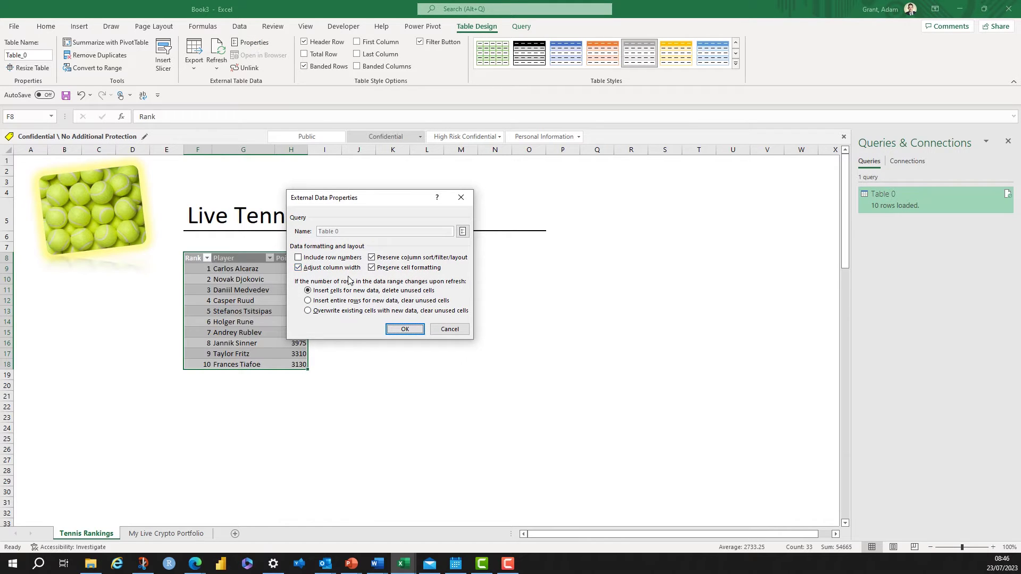
{"action": "left_click", "coordinate": [298, 268]}
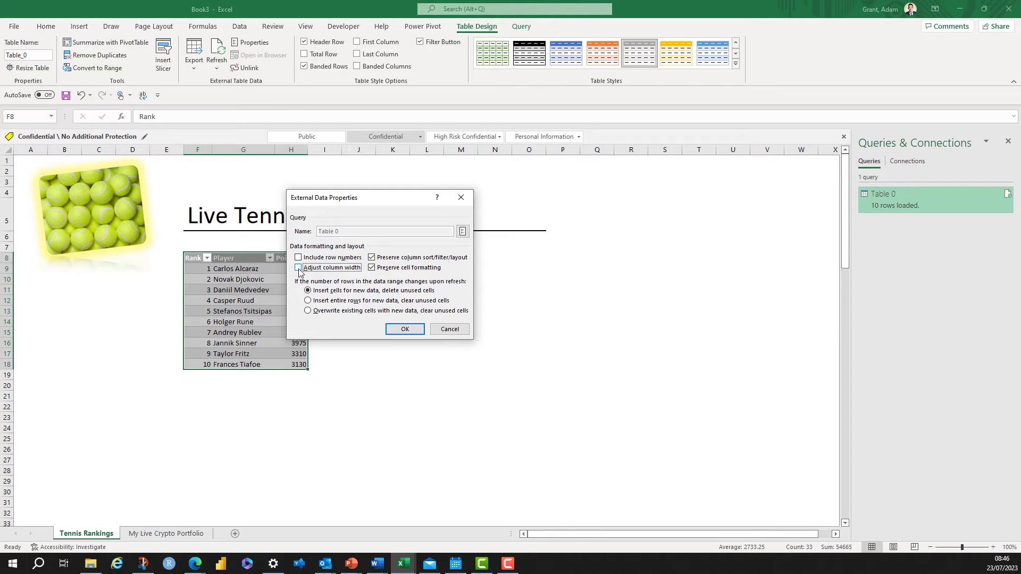
{"action": "left_click", "coordinate": [405, 330]}
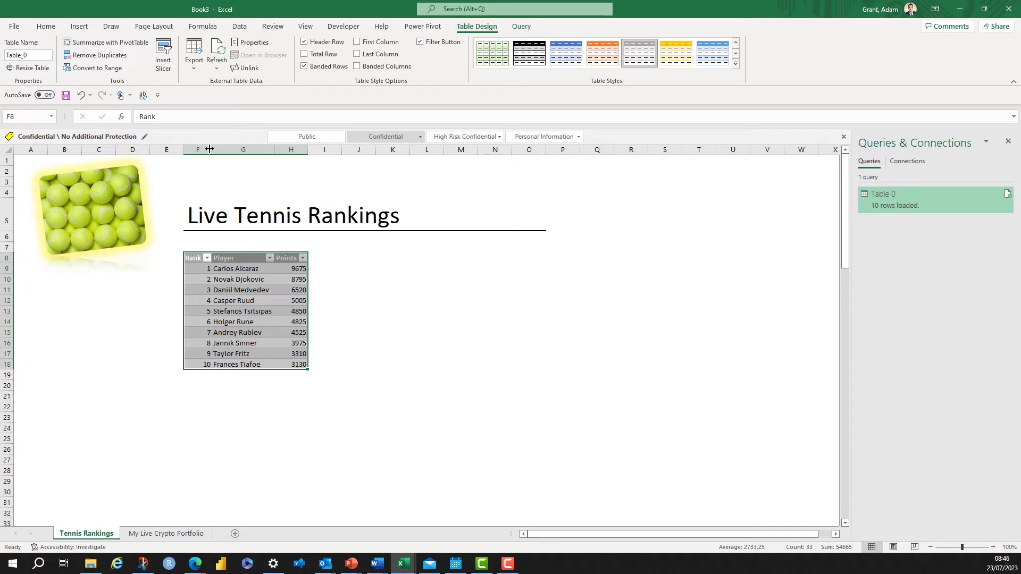
Widen the Player column and refresh all data from the web.
{"action": "left_click_drag", "start_coordinate": [274, 150], "coordinate": [437, 153]}
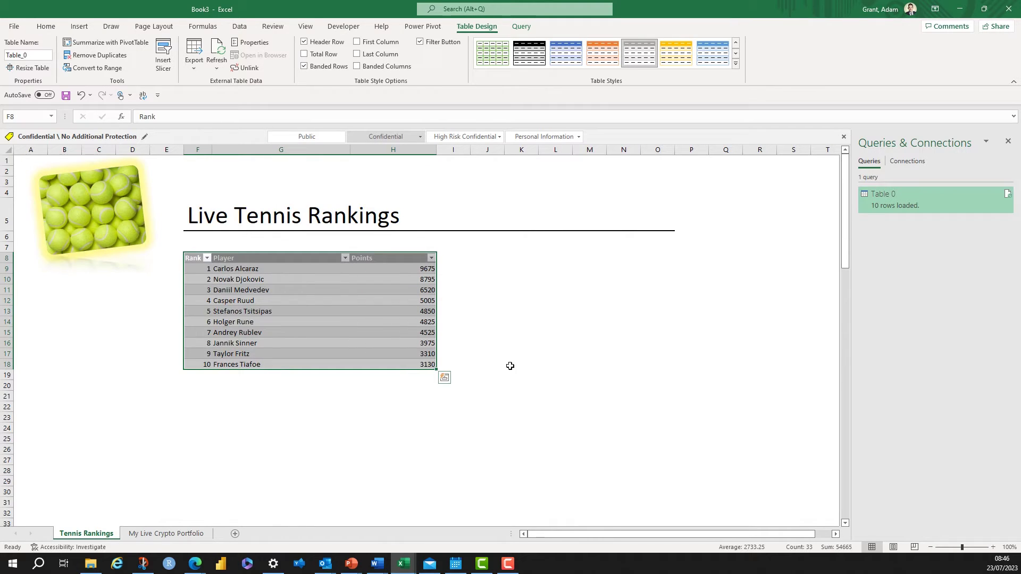
{"action": "left_click", "coordinate": [239, 26]}
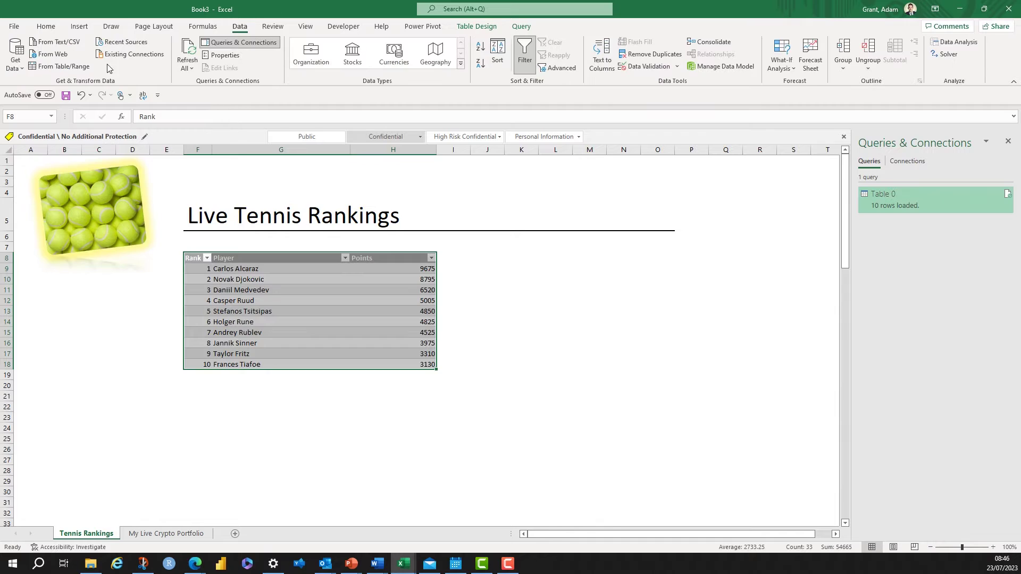
{"action": "left_click", "coordinate": [187, 49]}
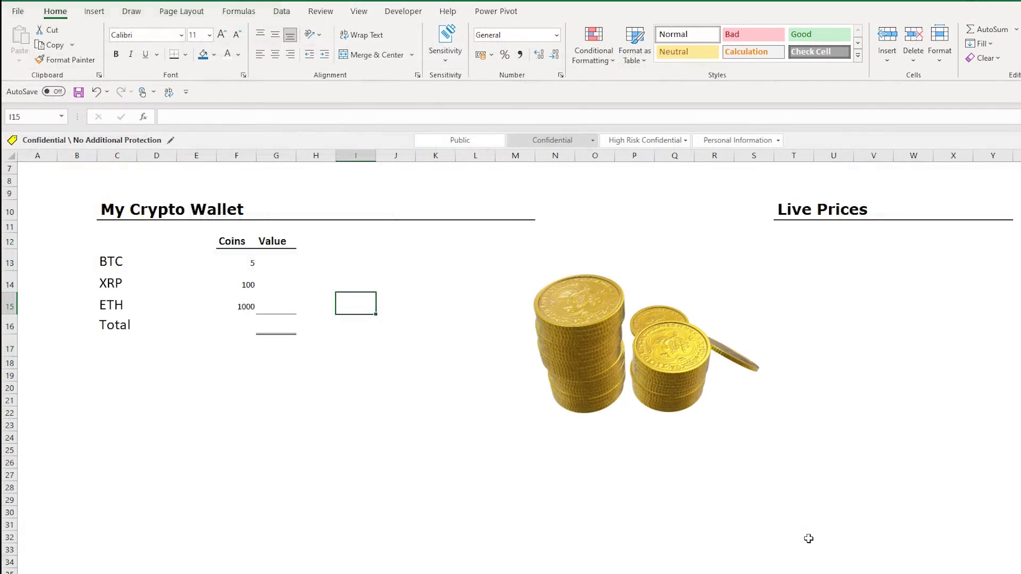
Scroll through CoinMarketCap's live cryptocurrency price list in Edge.
{"action": "left_click", "coordinate": [804, 535]}
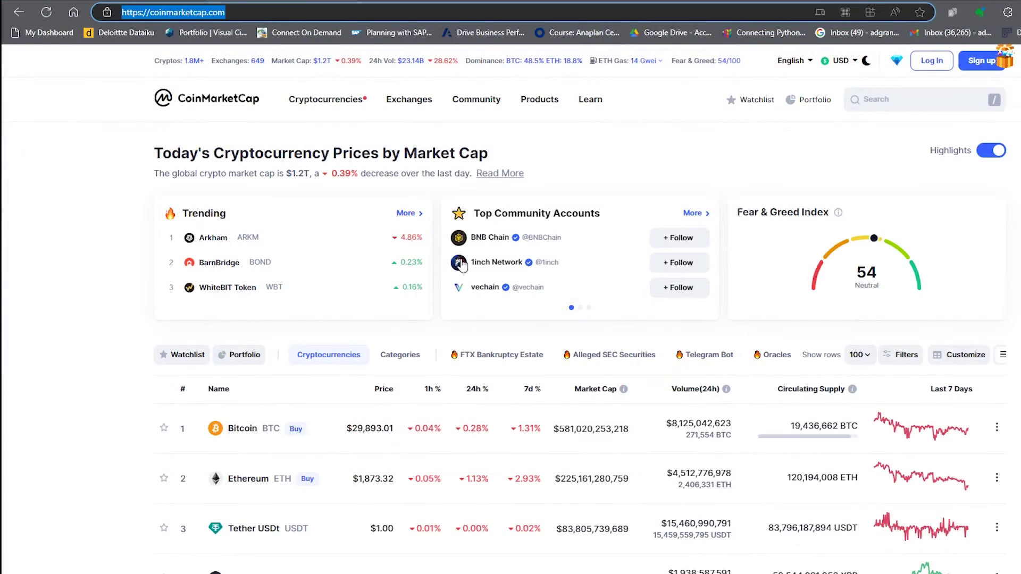
{"action": "scroll", "coordinate": [448, 216], "scroll_direction": "down", "scroll_amount": 5}
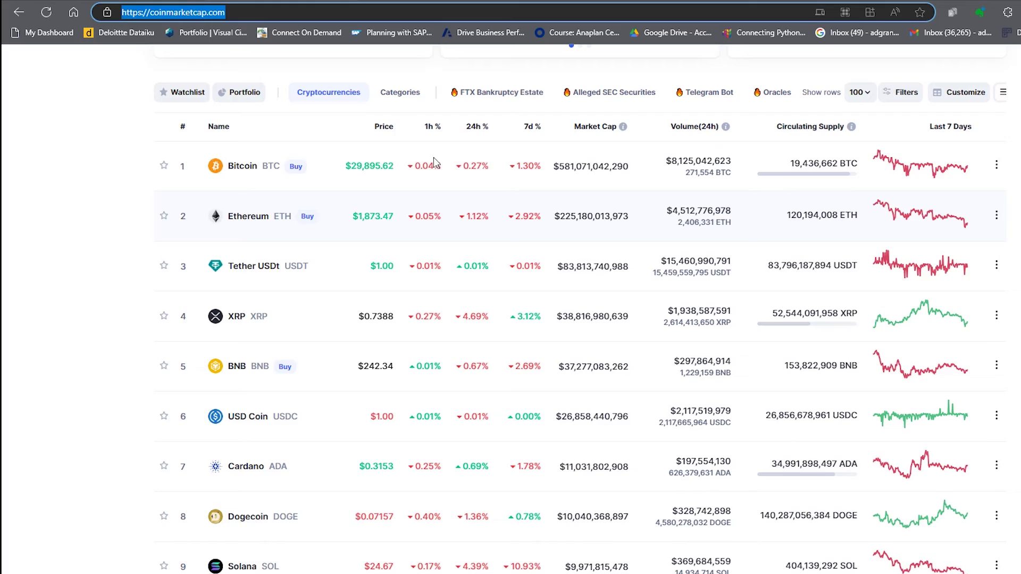
{"action": "scroll", "coordinate": [574, 358], "scroll_direction": "down", "scroll_amount": 5}
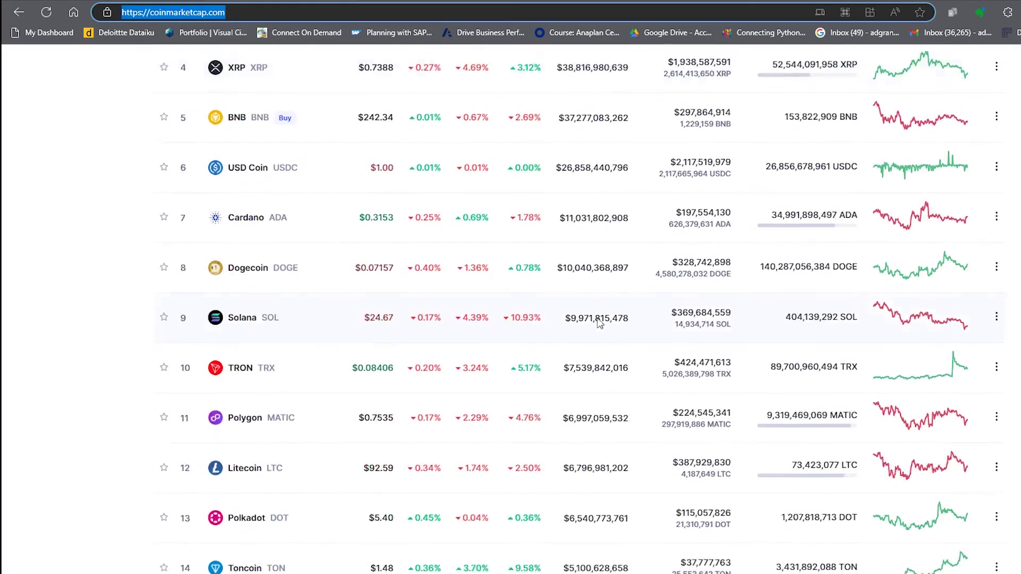
{"action": "scroll", "coordinate": [598, 316], "scroll_direction": "up", "scroll_amount": 10}
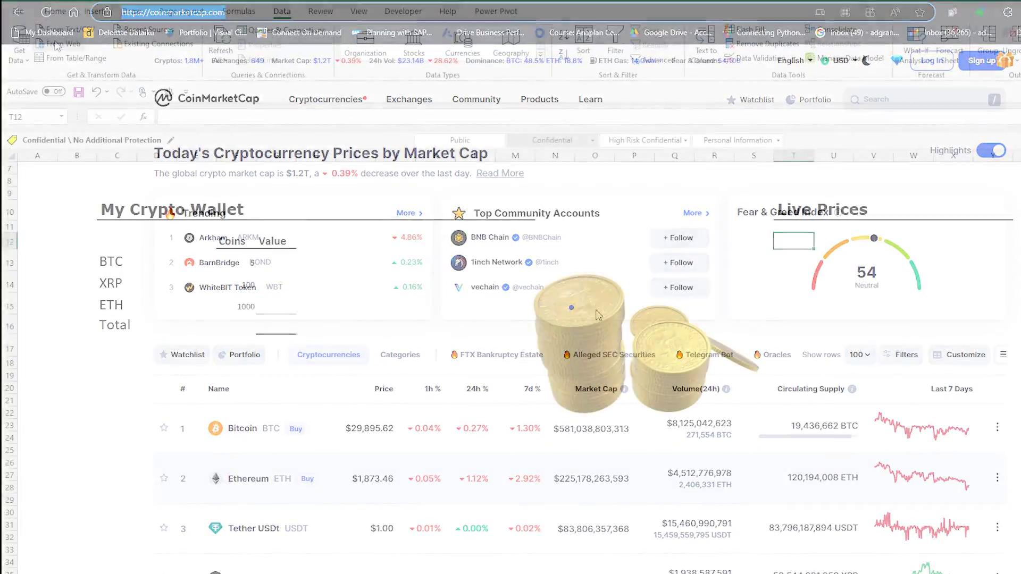
Import coinmarketcap.com's Table 0 from the web into the Power Query Editor.
{"action": "left_click", "coordinate": [58, 43]}
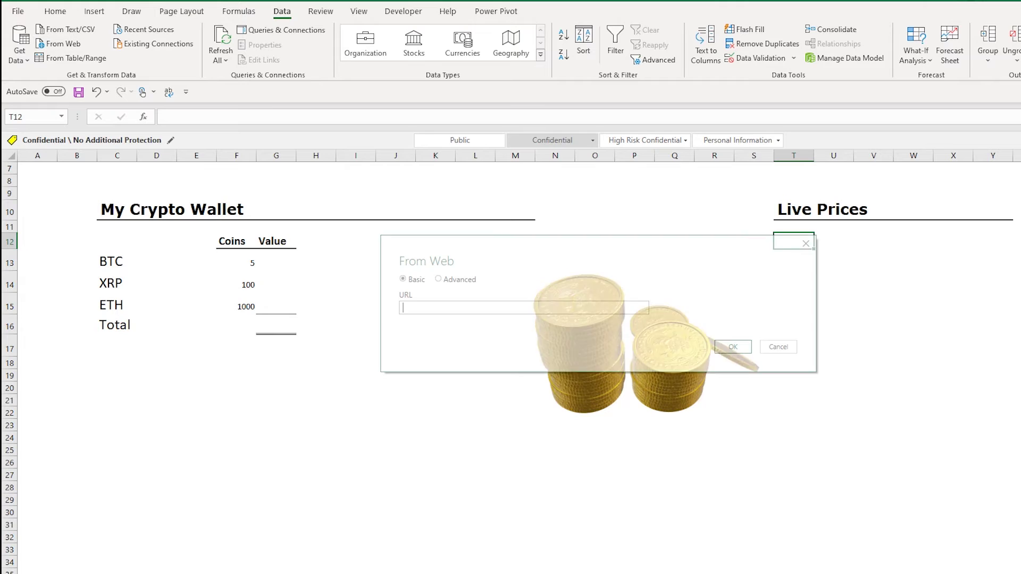
{"action": "right_click", "coordinate": [494, 307]}
{"action": "left_click", "coordinate": [426, 360]}
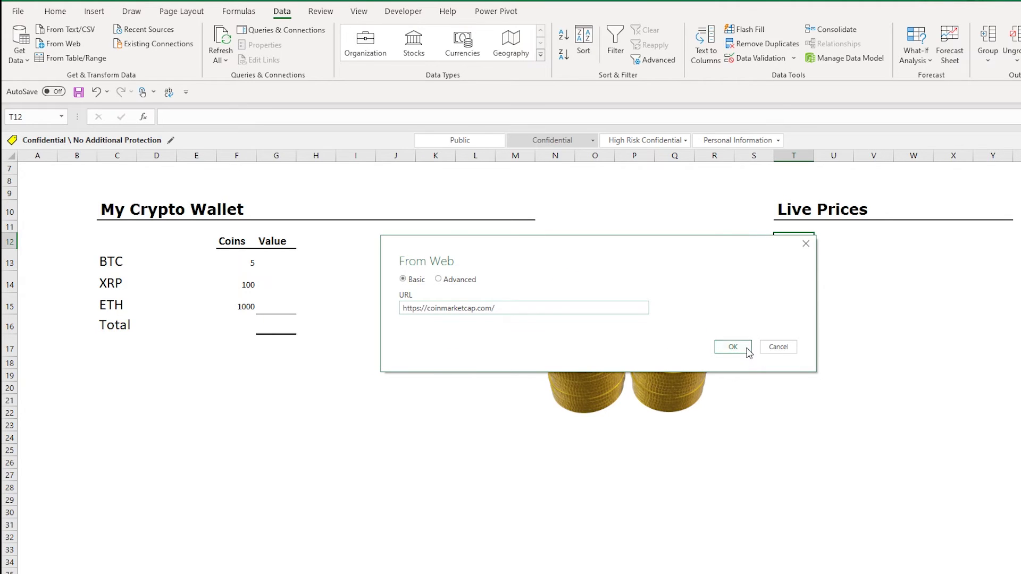
{"action": "left_click", "coordinate": [733, 347]}
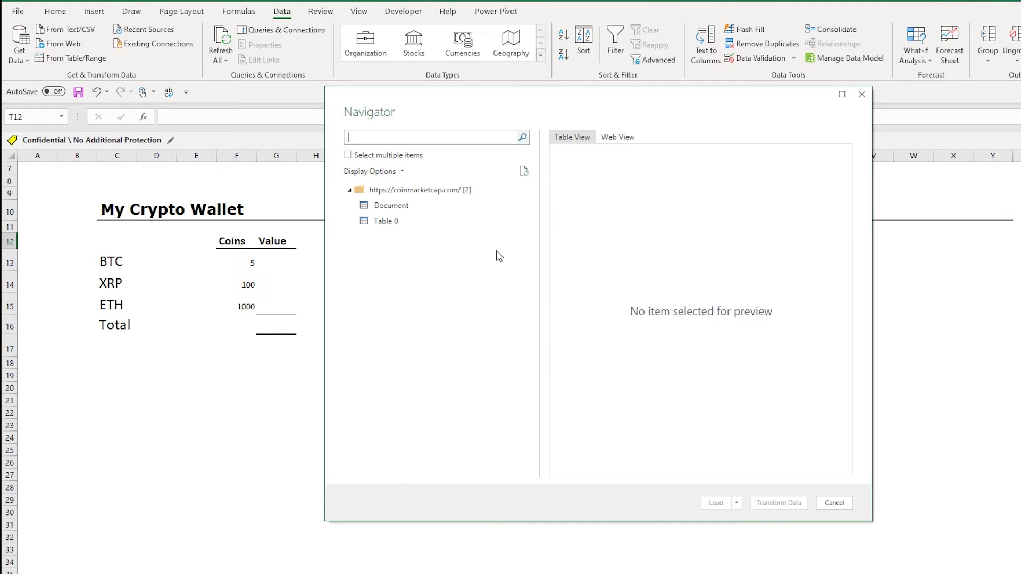
{"action": "left_click", "coordinate": [387, 224]}
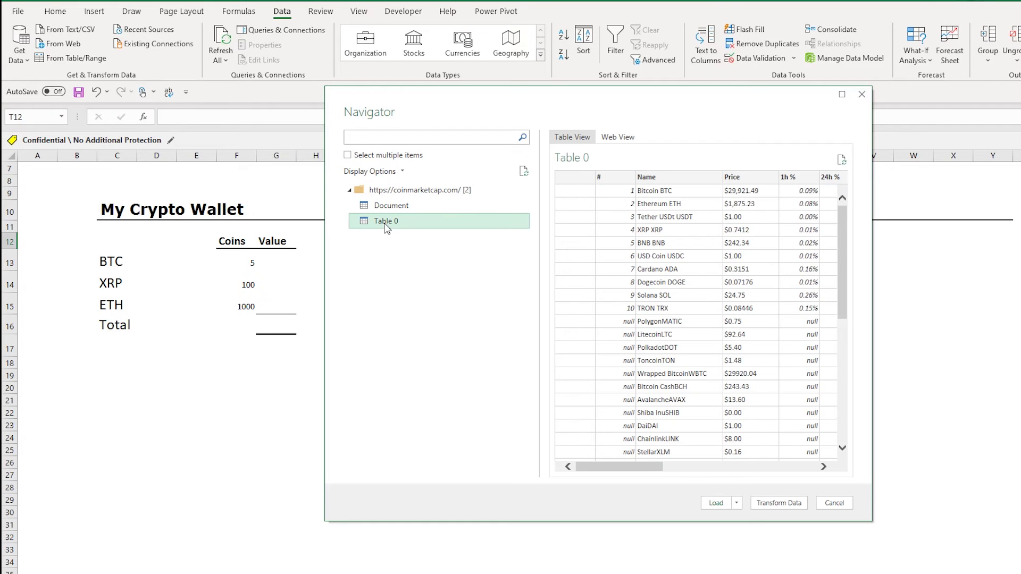
{"action": "left_click", "coordinate": [774, 504]}
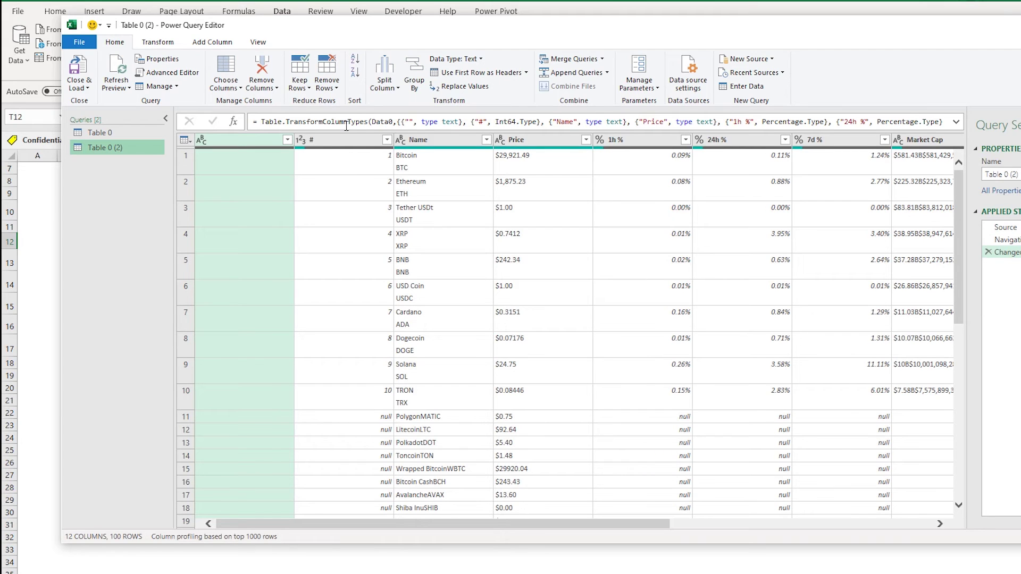
Remove all columns except Name and Price.
{"action": "left_click", "coordinate": [423, 139]}
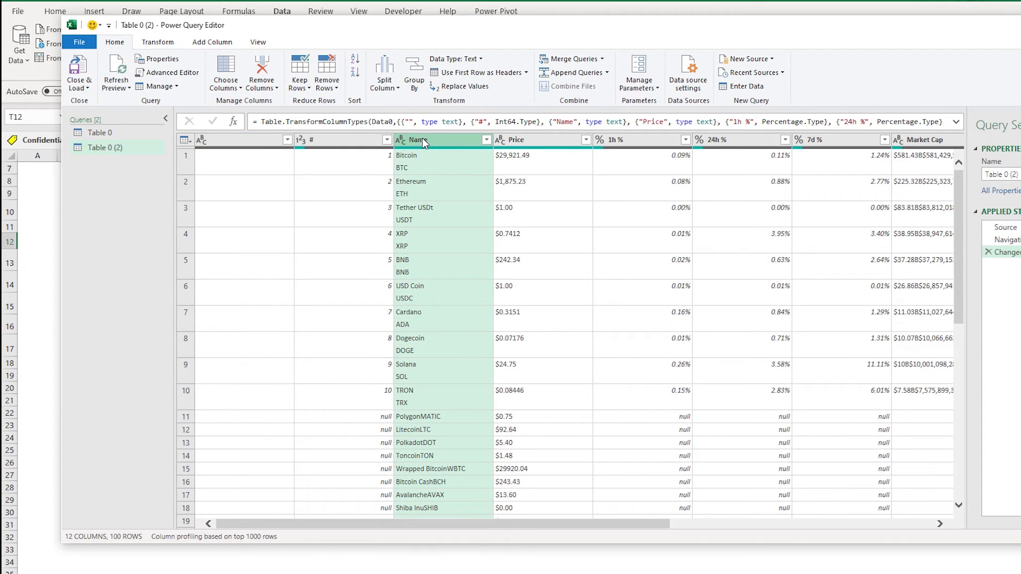
{"action": "left_click", "coordinate": [539, 141], "text": "ctrl"}
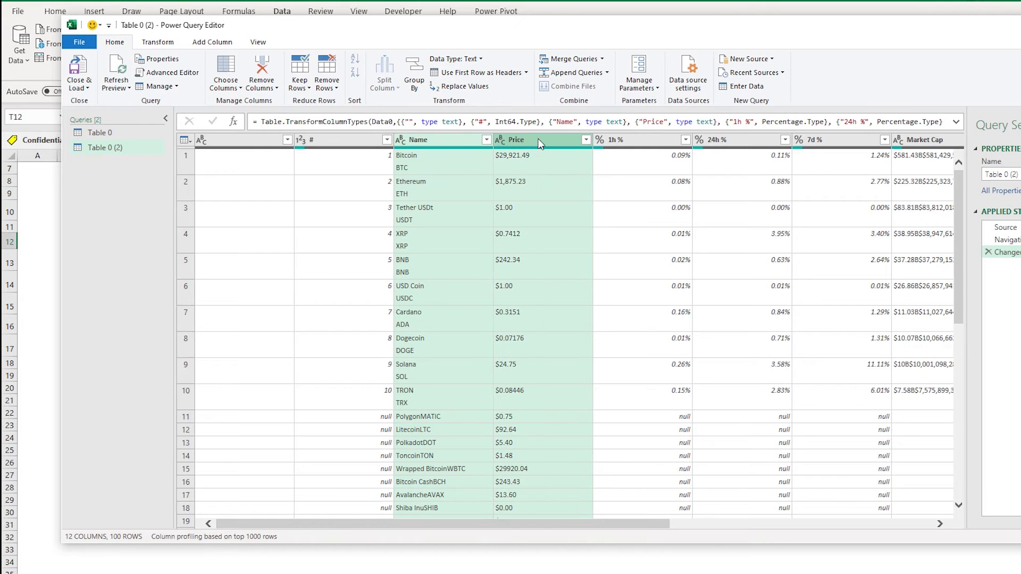
{"action": "right_click", "coordinate": [459, 142]}
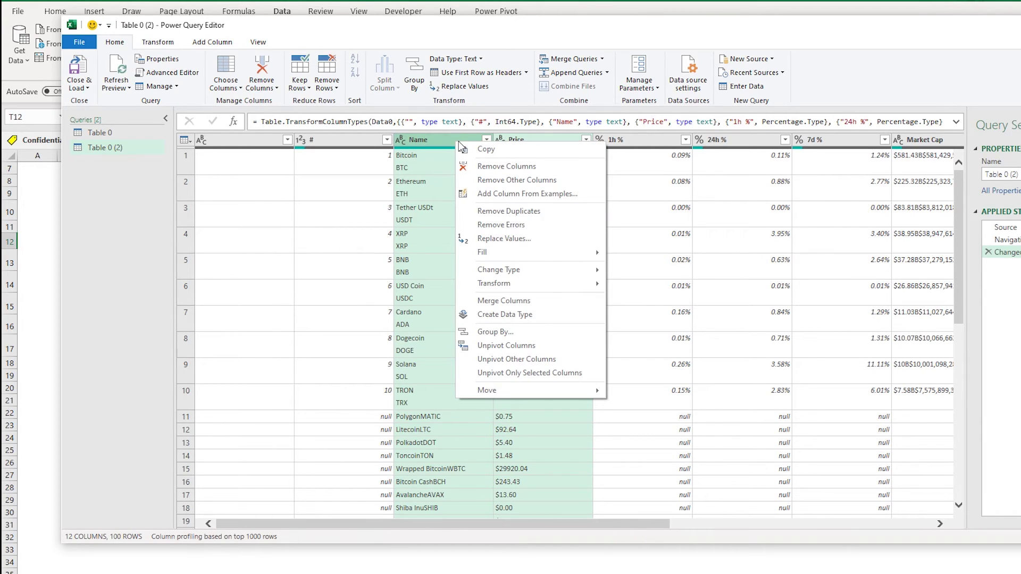
{"action": "left_click", "coordinate": [548, 181]}
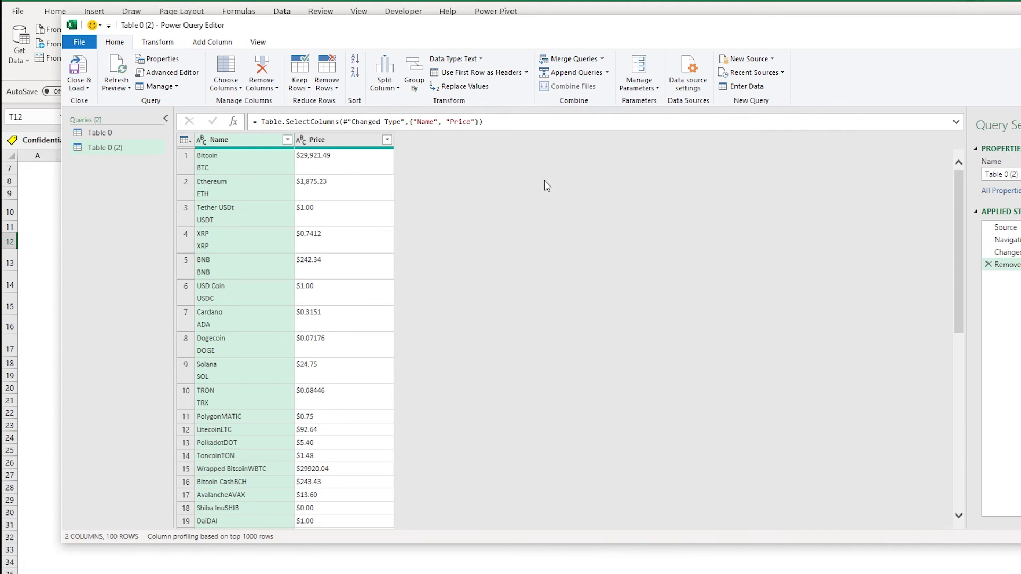
Filter the Name column to only Bitcoin, Ethereum and XRP.
{"action": "left_click", "coordinate": [288, 140]}
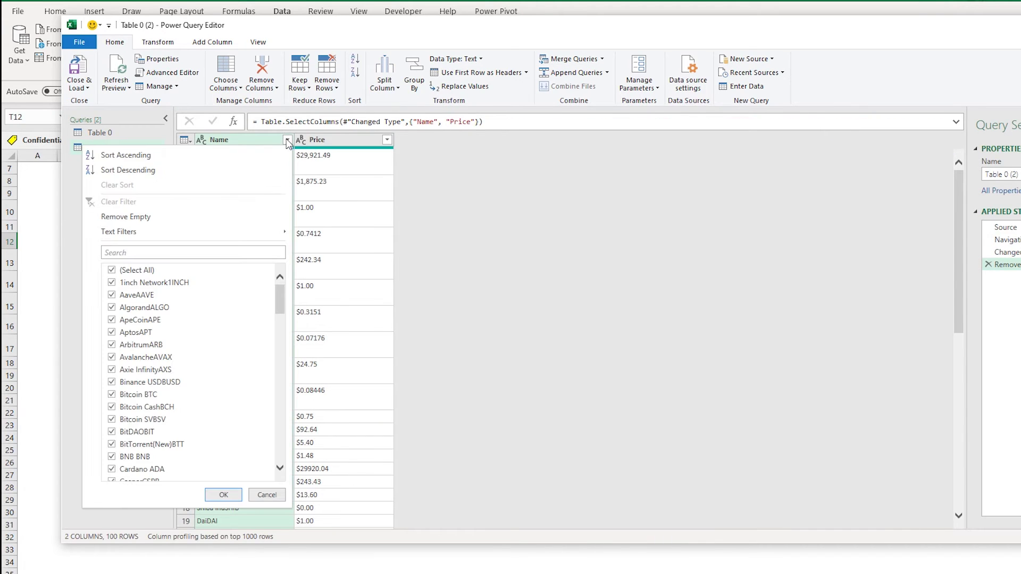
{"action": "left_click", "coordinate": [112, 271]}
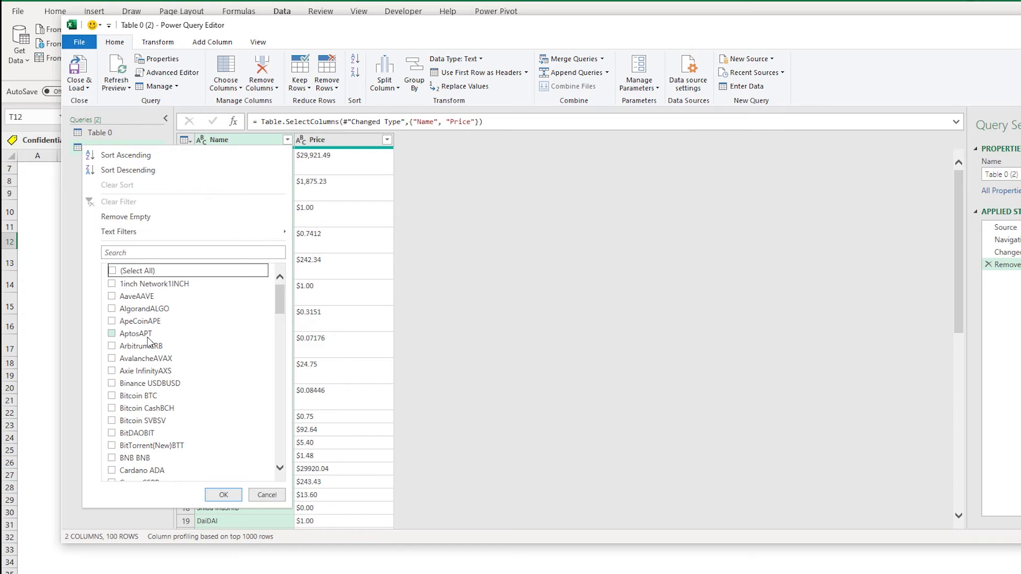
{"action": "left_click", "coordinate": [111, 397]}
{"action": "scroll", "coordinate": [114, 386], "scroll_direction": "down", "scroll_amount": 10}
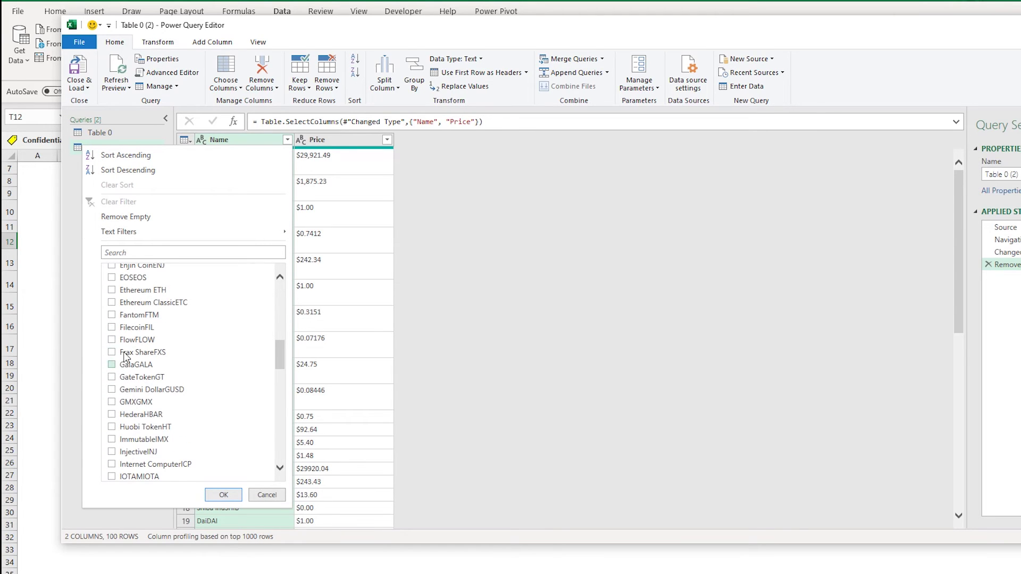
{"action": "left_click", "coordinate": [112, 290]}
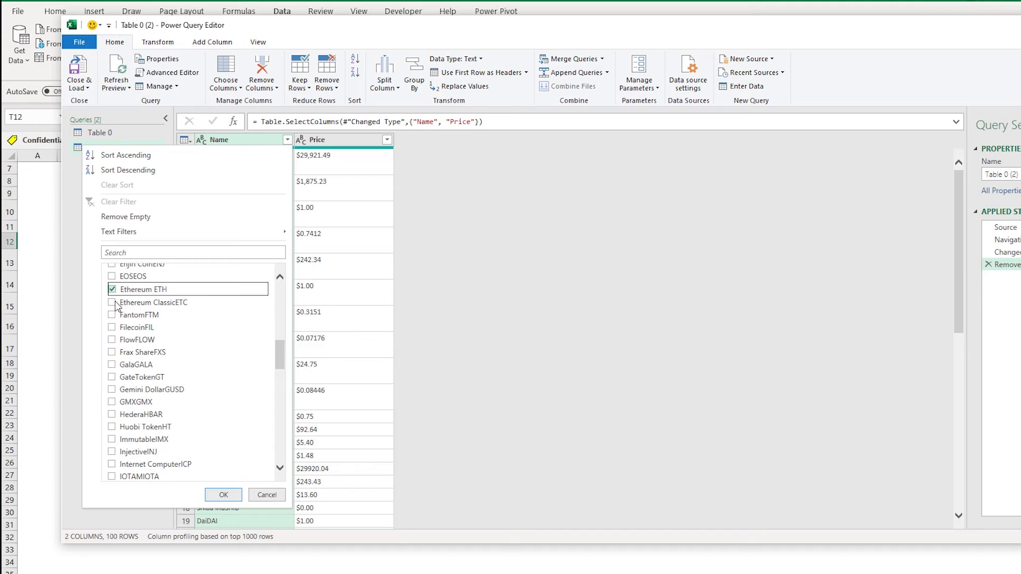
{"action": "scroll", "coordinate": [127, 372], "scroll_direction": "down", "scroll_amount": 15}
{"action": "left_click", "coordinate": [112, 451]}
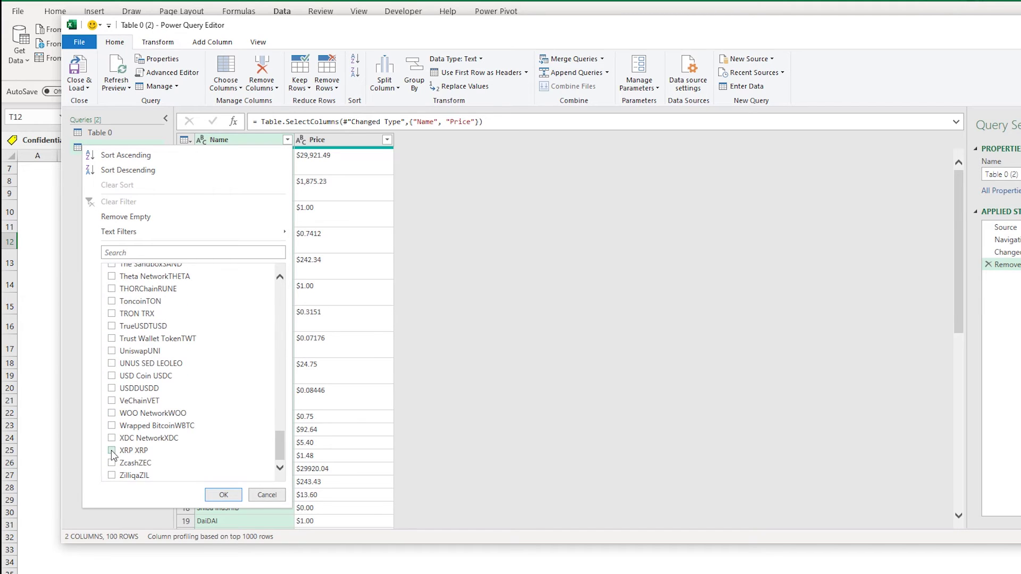
{"action": "left_click", "coordinate": [223, 495]}
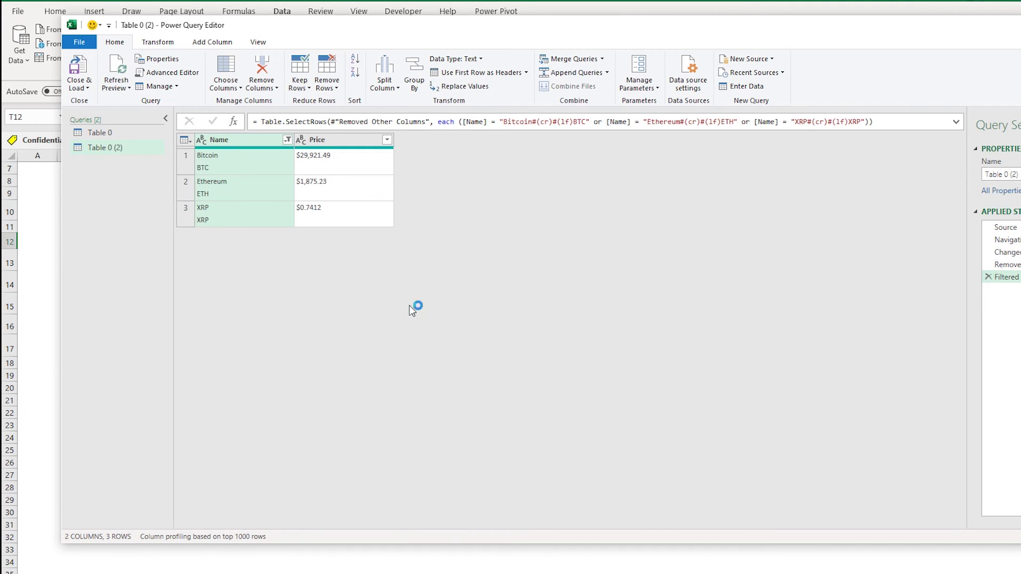
Set the Price column type to Currency, then replace it with Text.
{"action": "left_click", "coordinate": [301, 140]}
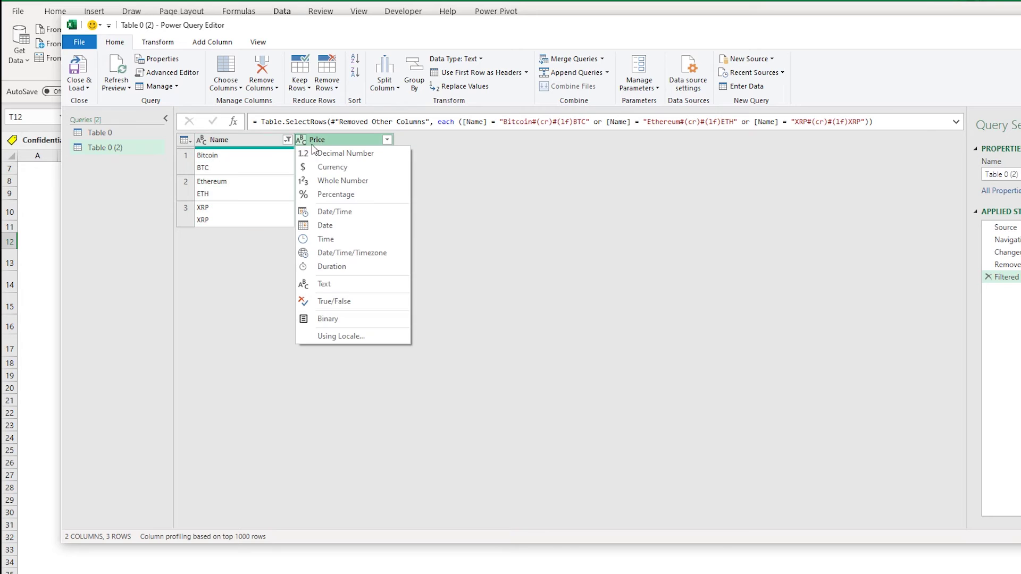
{"action": "left_click", "coordinate": [346, 168]}
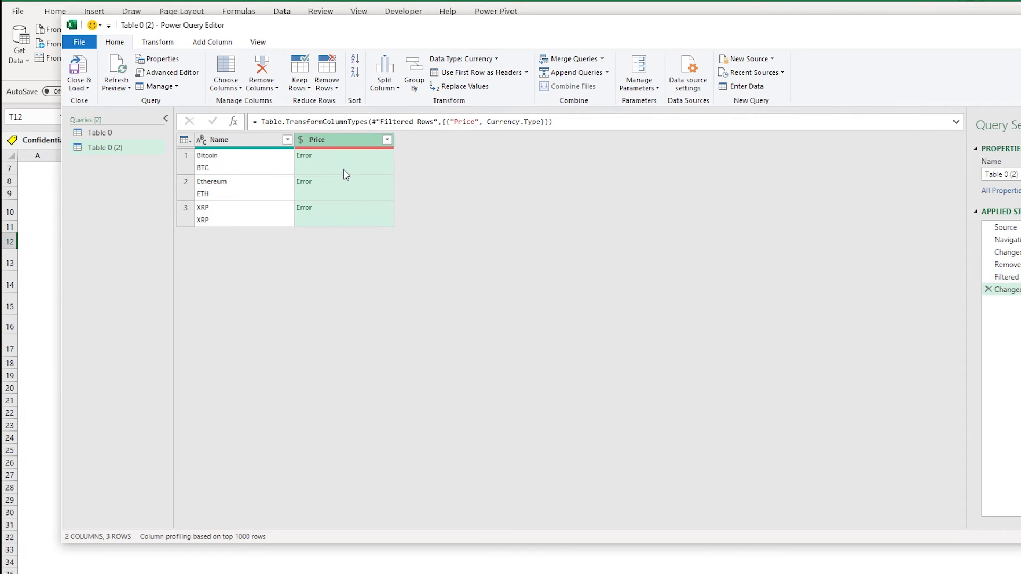
{"action": "left_click", "coordinate": [301, 139]}
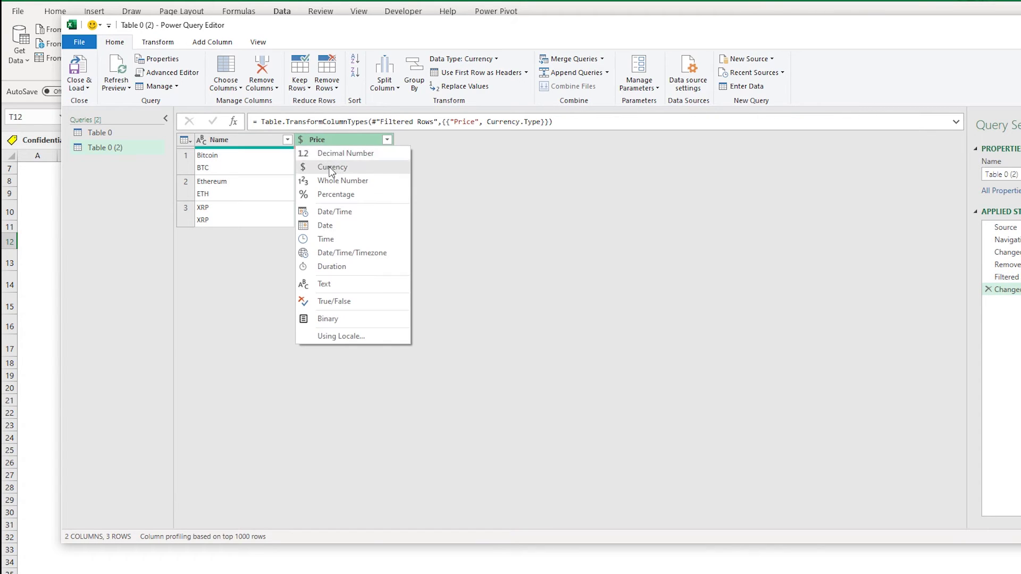
{"action": "left_click", "coordinate": [367, 285]}
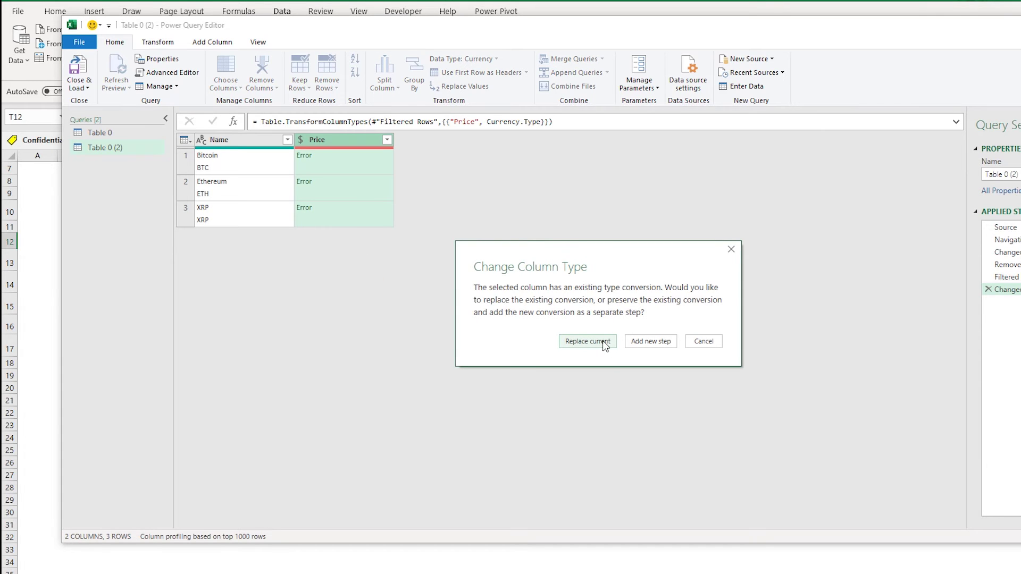
{"action": "left_click", "coordinate": [604, 343]}
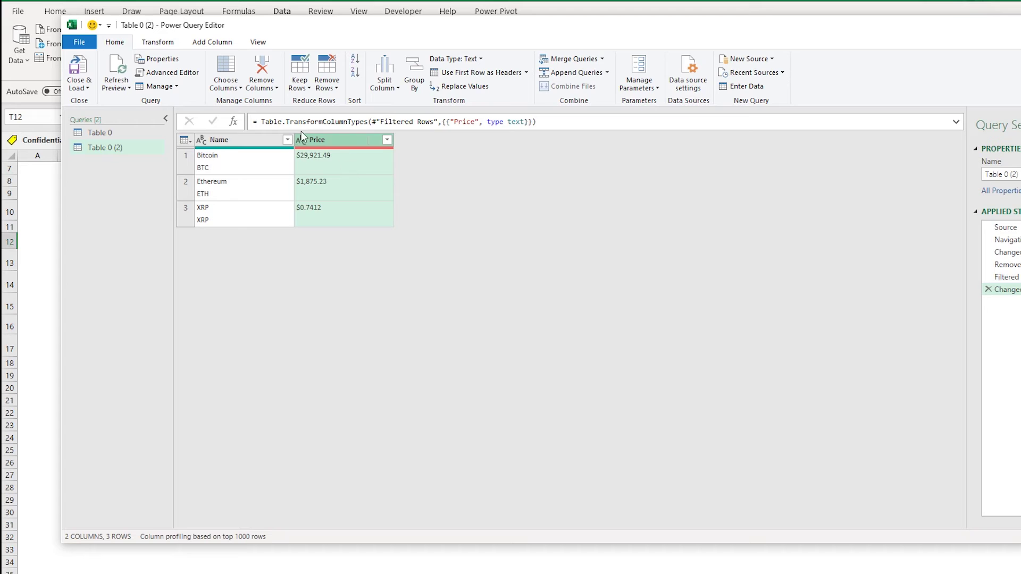
Split the Price column at the '$' delimiter.
{"action": "left_click", "coordinate": [158, 43]}
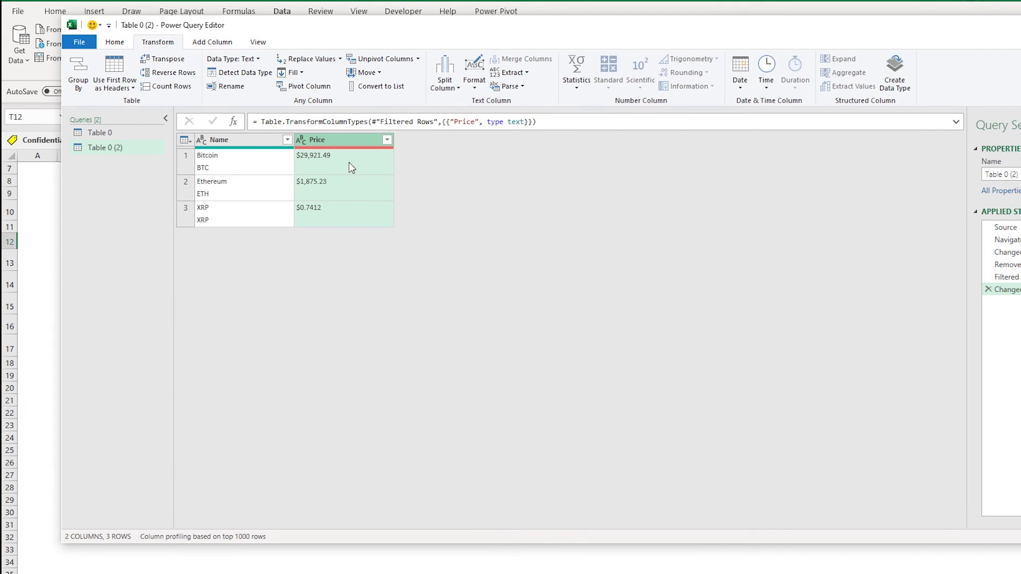
{"action": "left_click", "coordinate": [459, 88]}
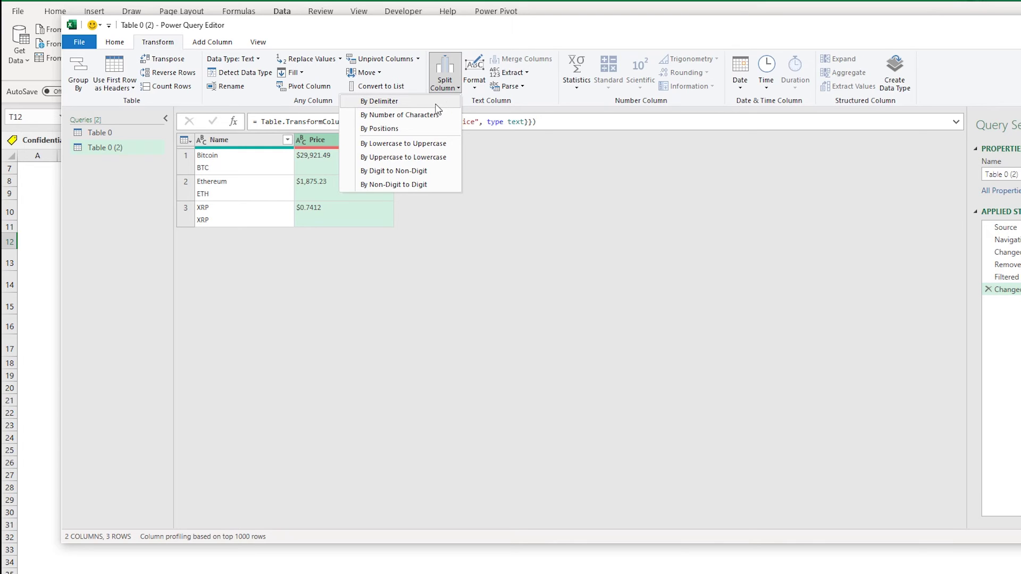
{"action": "left_click", "coordinate": [436, 102]}
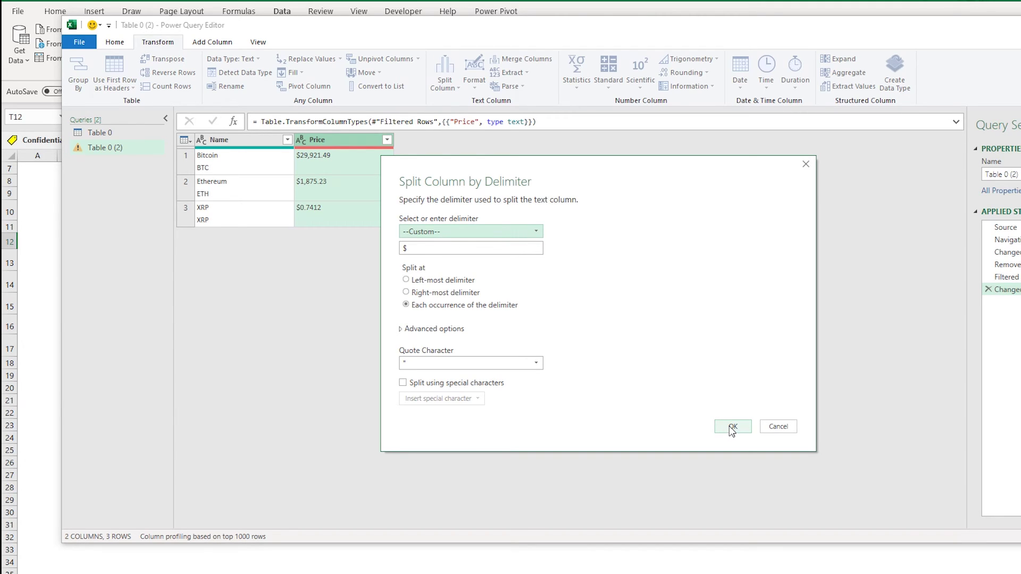
{"action": "left_click", "coordinate": [733, 428]}
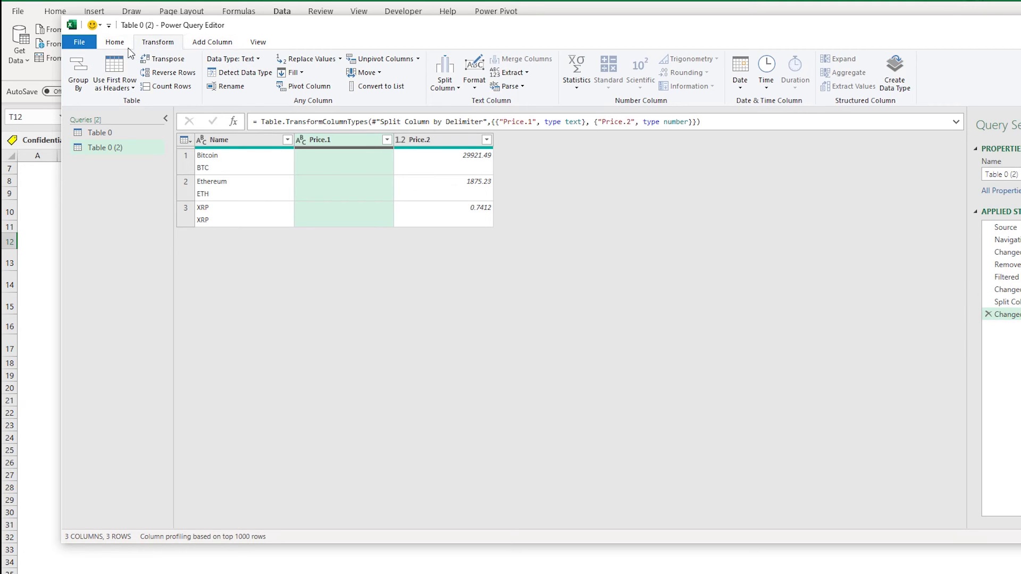
Delete the empty Price.1 column and rename Price.2 to 'Live Price'.
{"action": "left_click", "coordinate": [387, 140]}
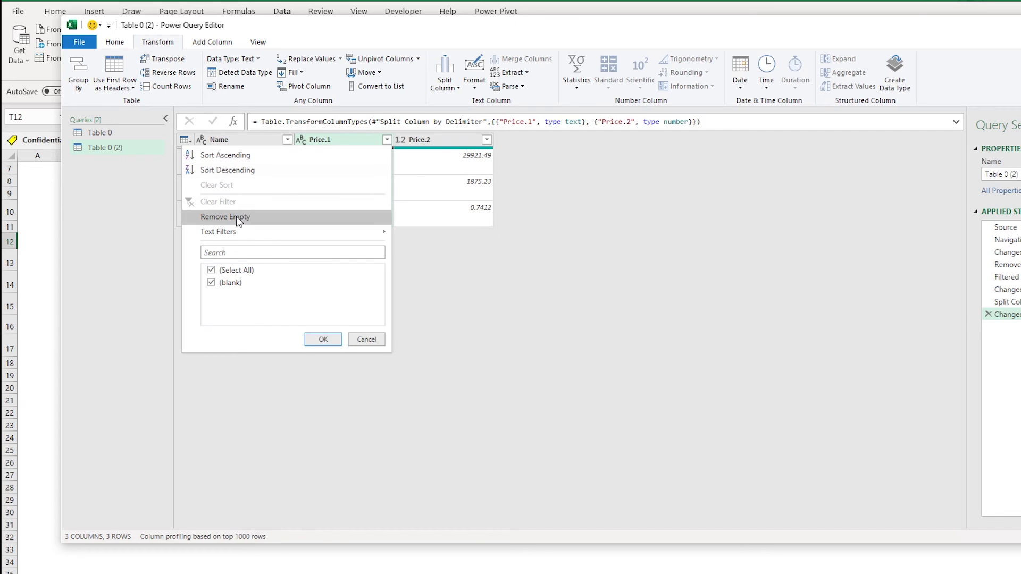
{"action": "left_click", "coordinate": [355, 138]}
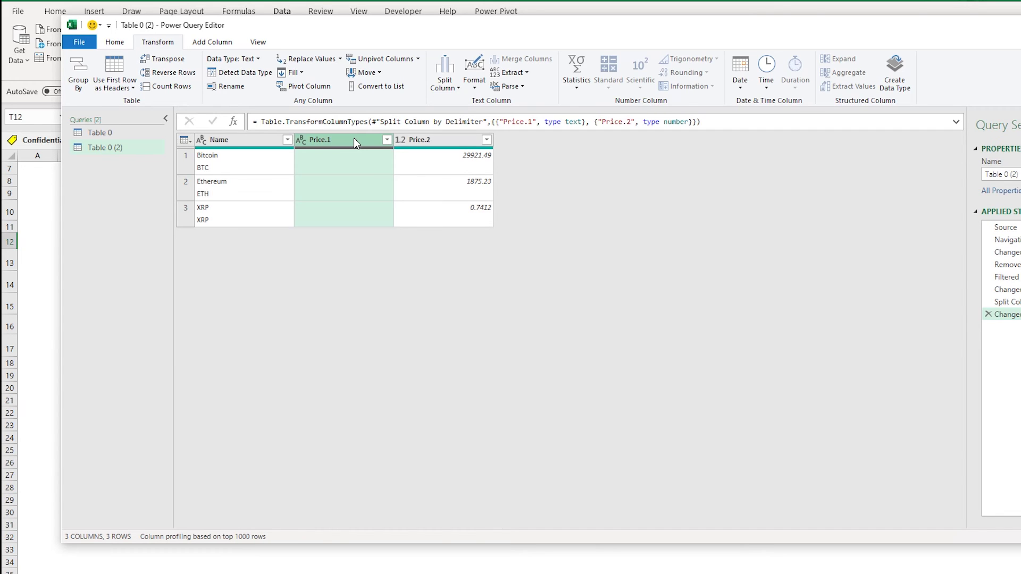
{"action": "right_click", "coordinate": [354, 138]}
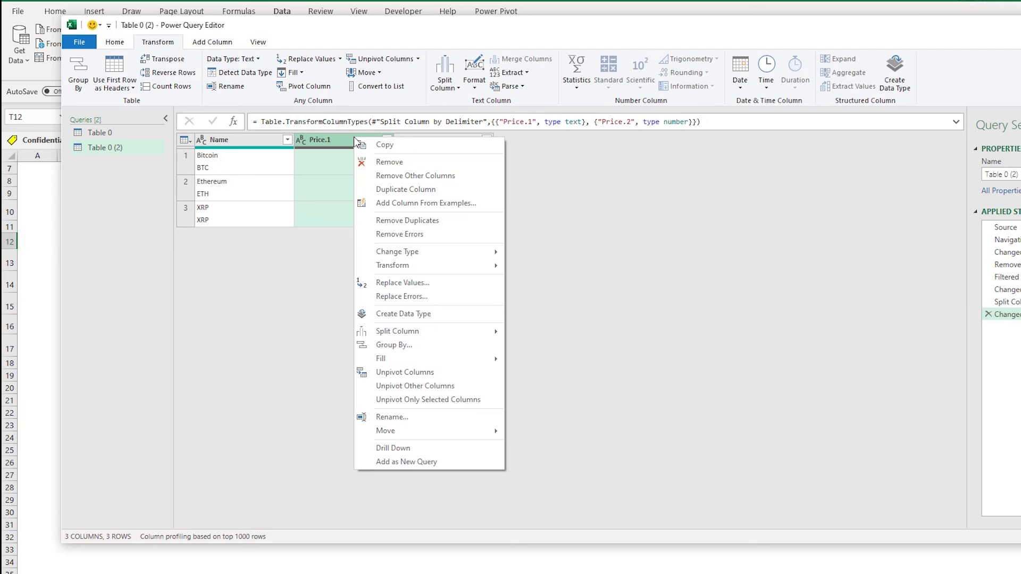
{"action": "left_click", "coordinate": [401, 161]}
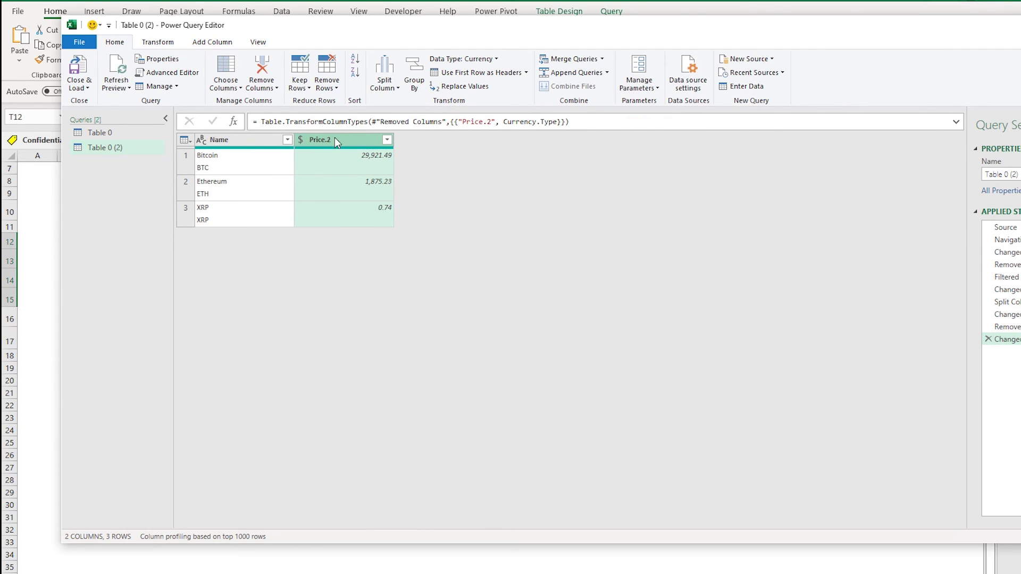
{"action": "double_click", "coordinate": [335, 139]}
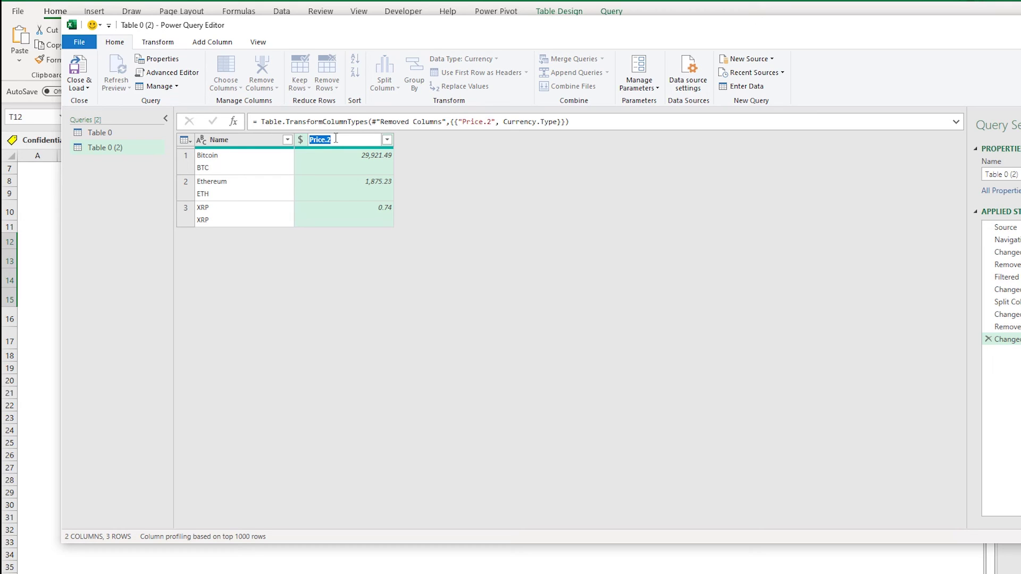
{"action": "type", "text": "Live Price"}
{"action": "key", "text": "Return"}
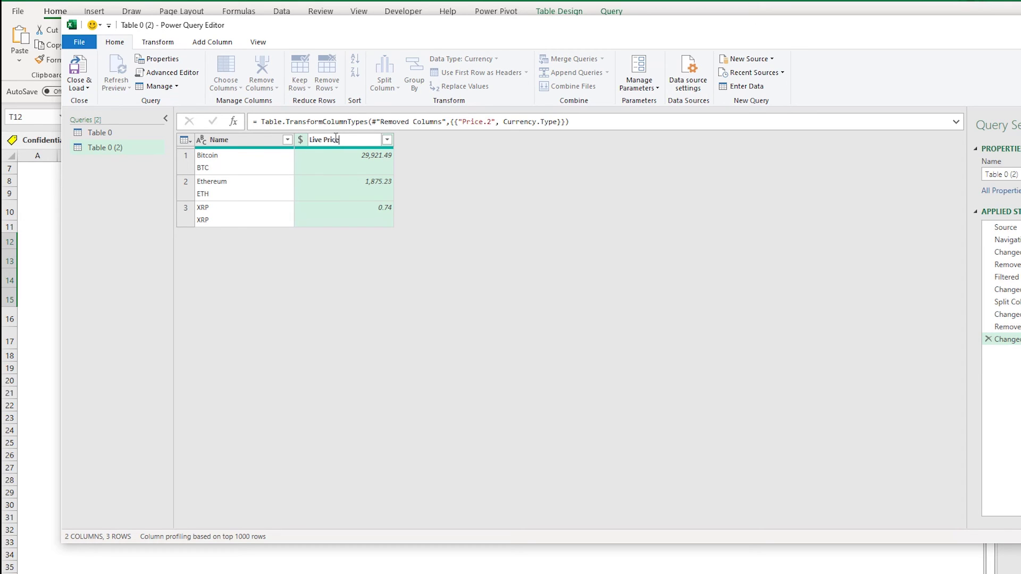
Load the Live Prices table to the sheet and set G13 to =F13 times Bitcoin's live price.
{"action": "left_click", "coordinate": [78, 68]}
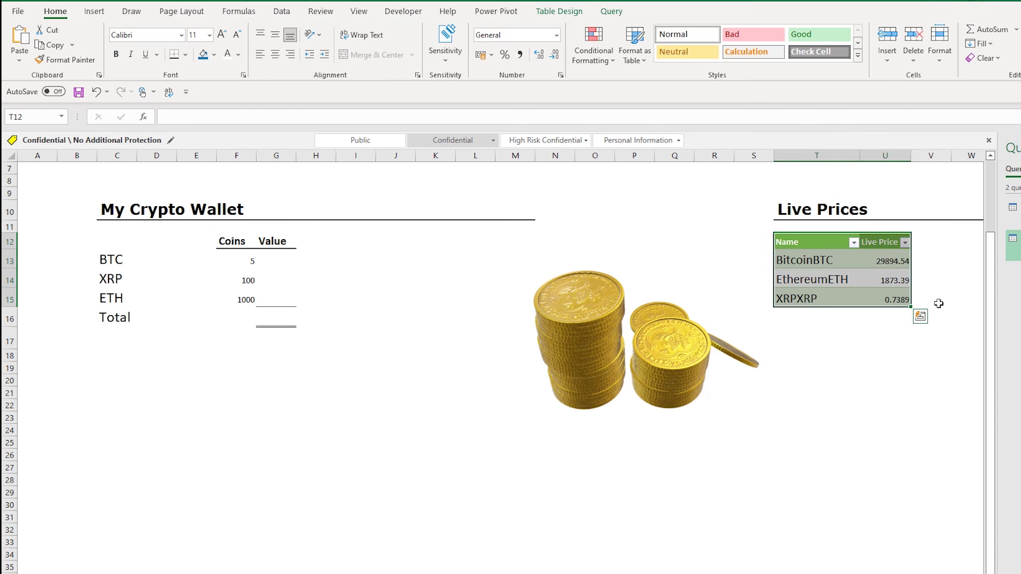
{"action": "left_click", "coordinate": [841, 367]}
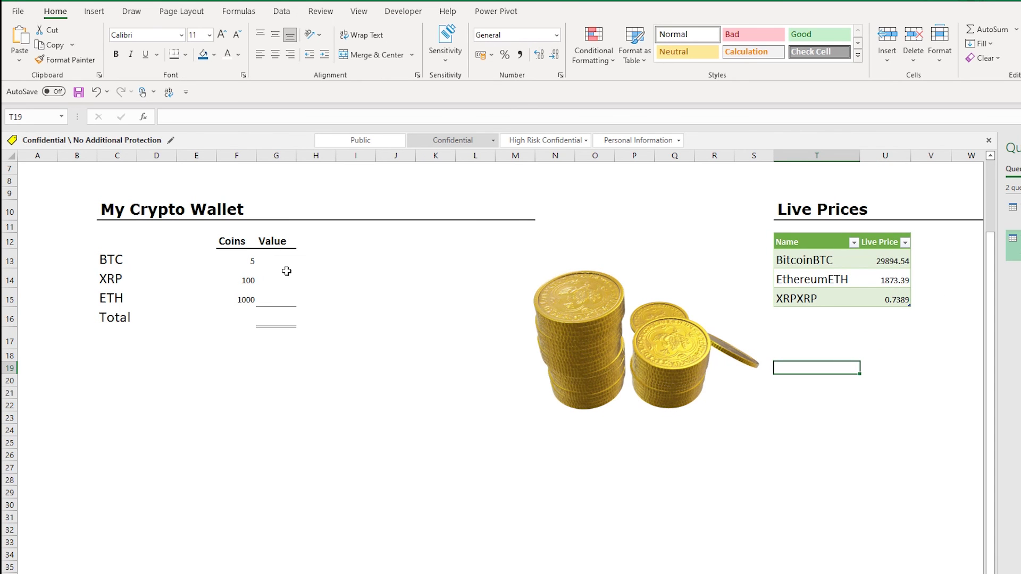
{"action": "left_click", "coordinate": [274, 260]}
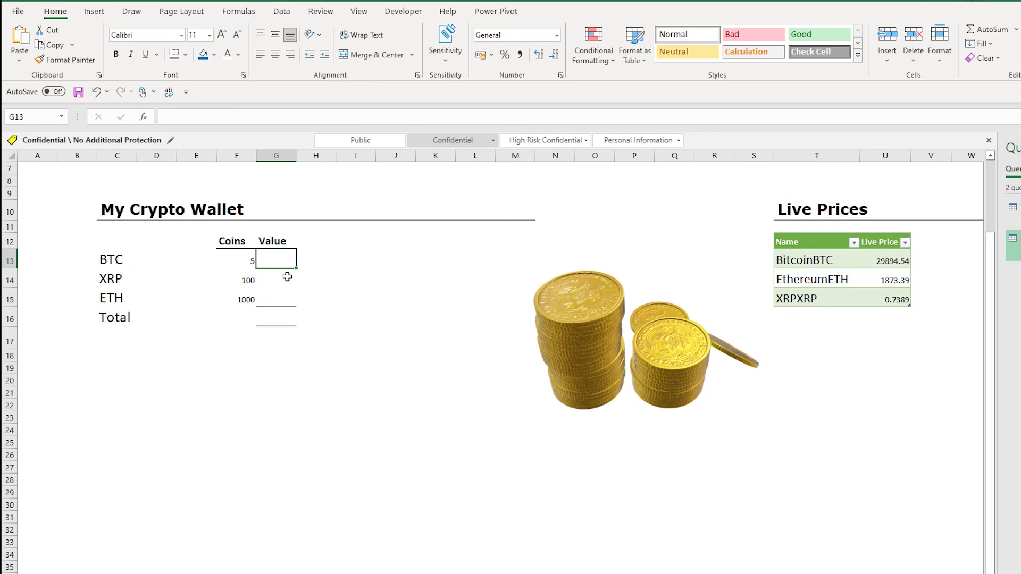
{"action": "type", "text": "="}
{"action": "key", "text": "Left"}
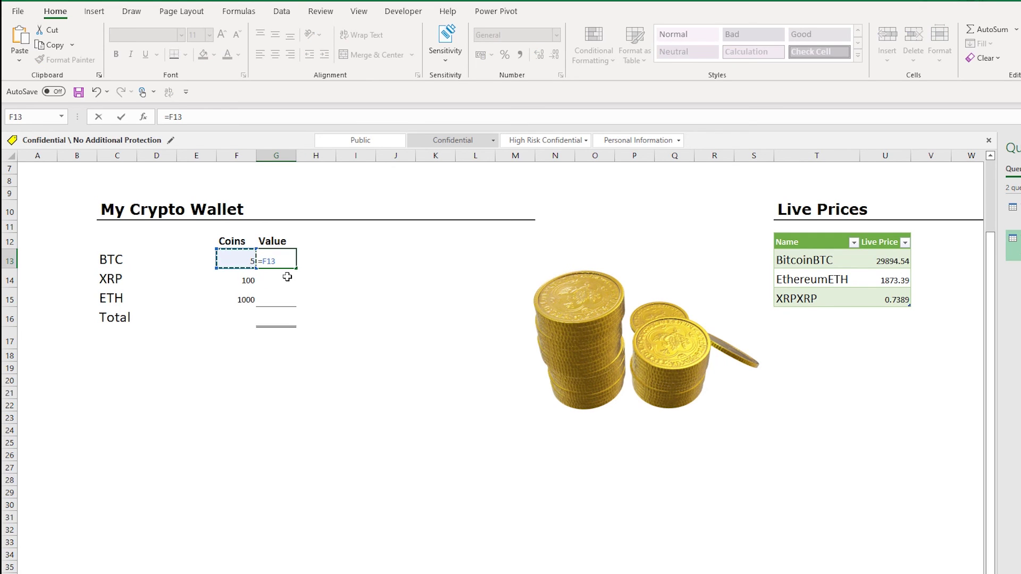
{"action": "type", "text": "*"}
{"action": "left_click", "coordinate": [888, 261]}
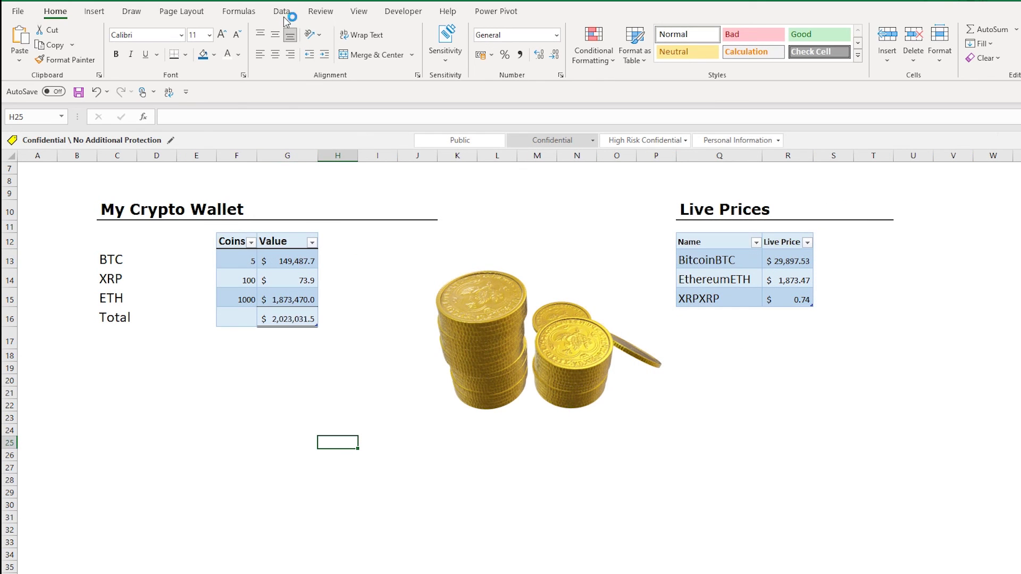
{"action": "left_click", "coordinate": [282, 11]}
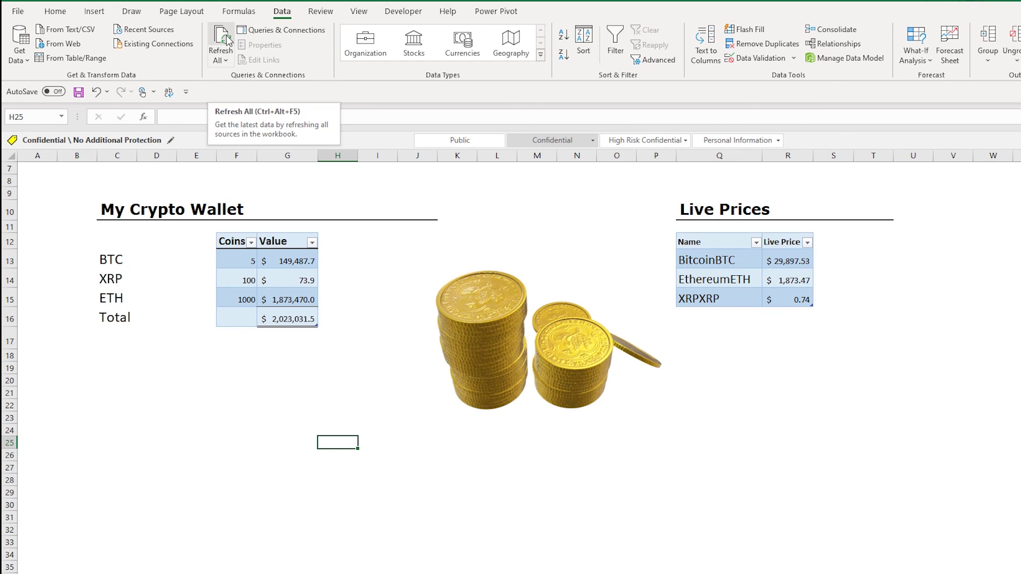
Refresh all web data twice to pull updated live prices, raising the wallet total to $2,023,313.4.
{"action": "left_click", "coordinate": [227, 42]}
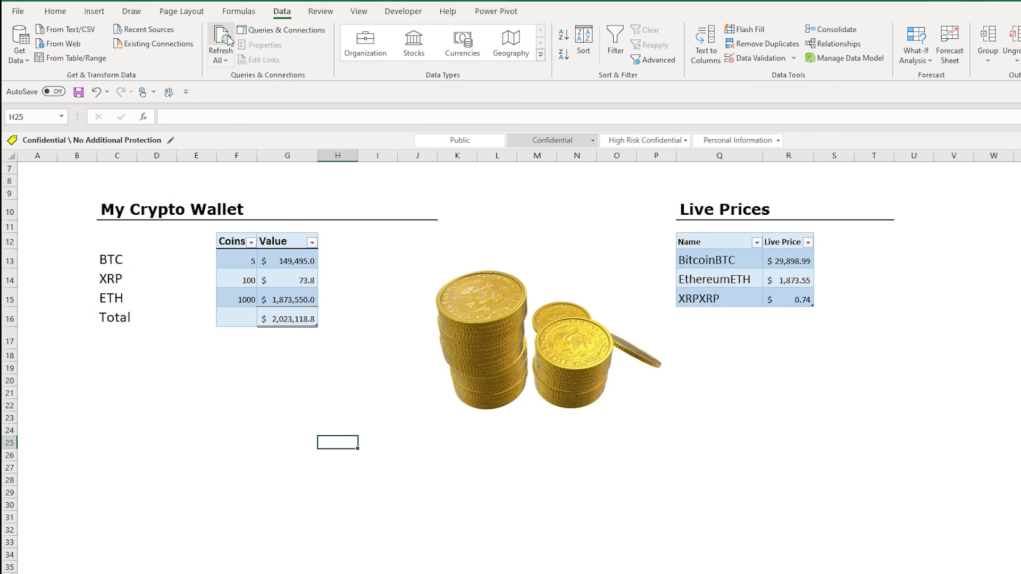
{"action": "left_click", "coordinate": [229, 41]}
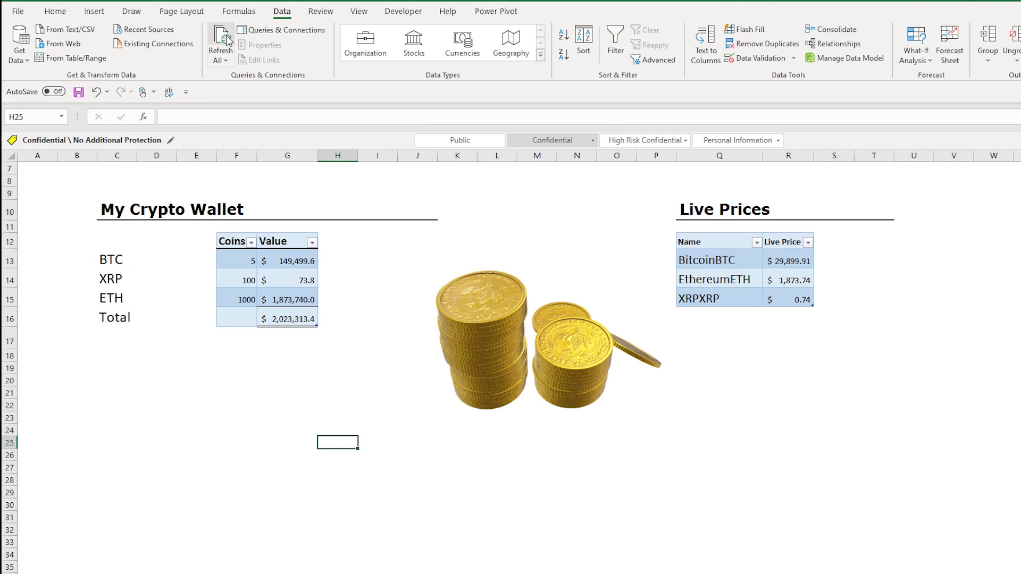